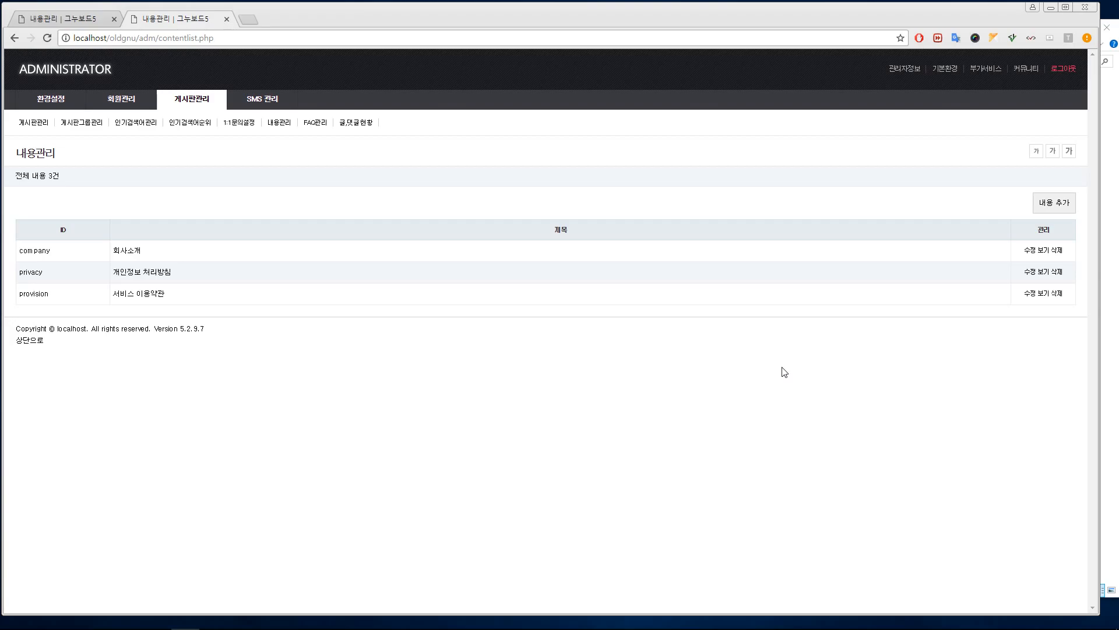
- Open the gnuboard home page in a separate tab from its admin area, and return to the oldgnu content list
{"action": "mouse_move", "coordinate": [42, 103]}
{"action": "left_click", "coordinate": [65, 22]}
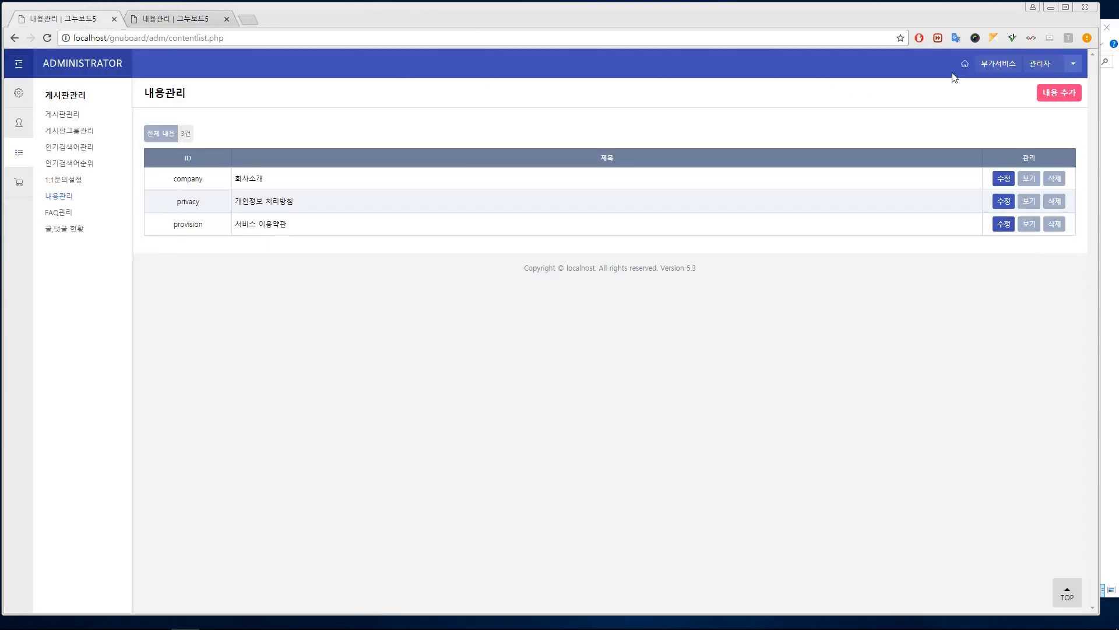
{"action": "left_click", "coordinate": [965, 63]}
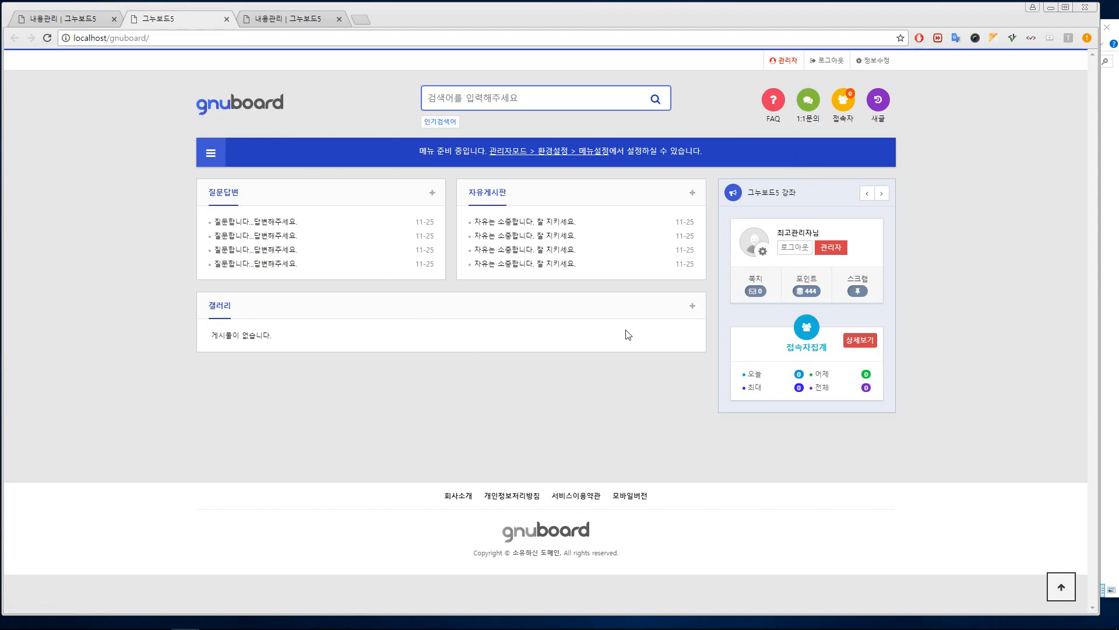
{"action": "left_click", "coordinate": [42, 20]}
{"action": "left_click", "coordinate": [166, 20]}
{"action": "left_click", "coordinate": [289, 19]}
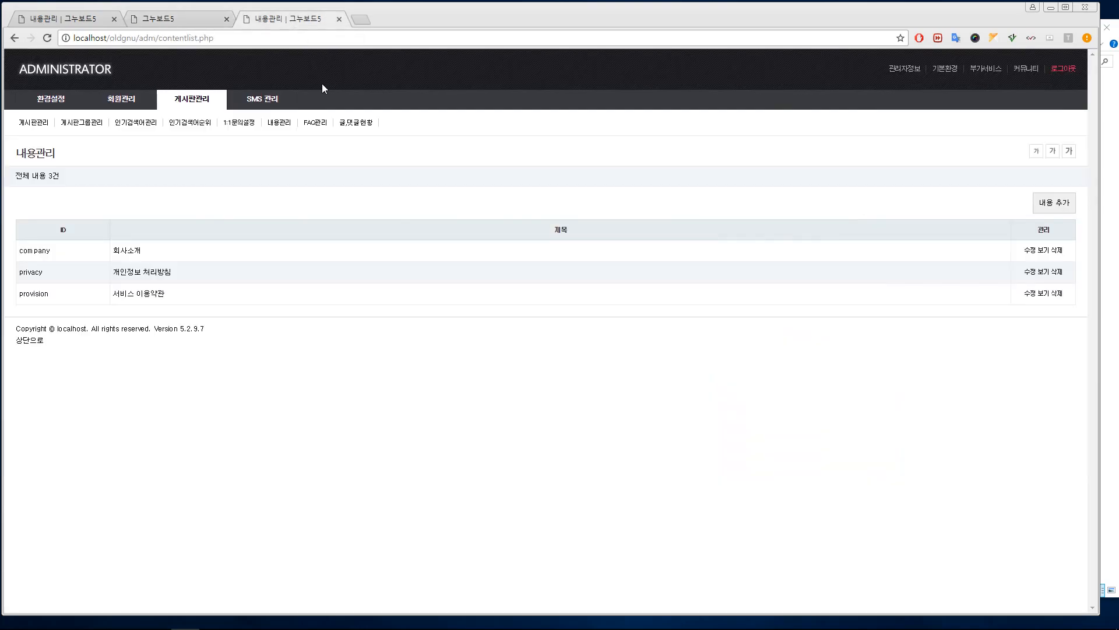
- Open the company (회사소개) page for editing in the oldgnu content list and look over its form fields
{"action": "mouse_move", "coordinate": [190, 105]}
{"action": "left_click", "coordinate": [1030, 252]}
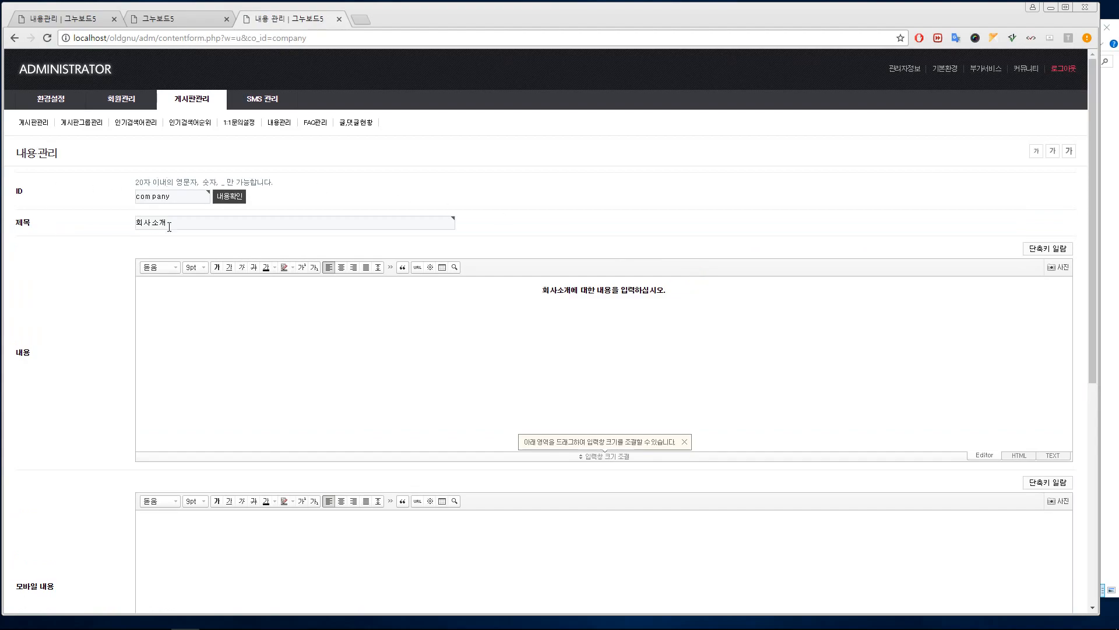
{"action": "scroll", "coordinate": [474, 388], "scroll_direction": "down", "scroll_amount": 5}
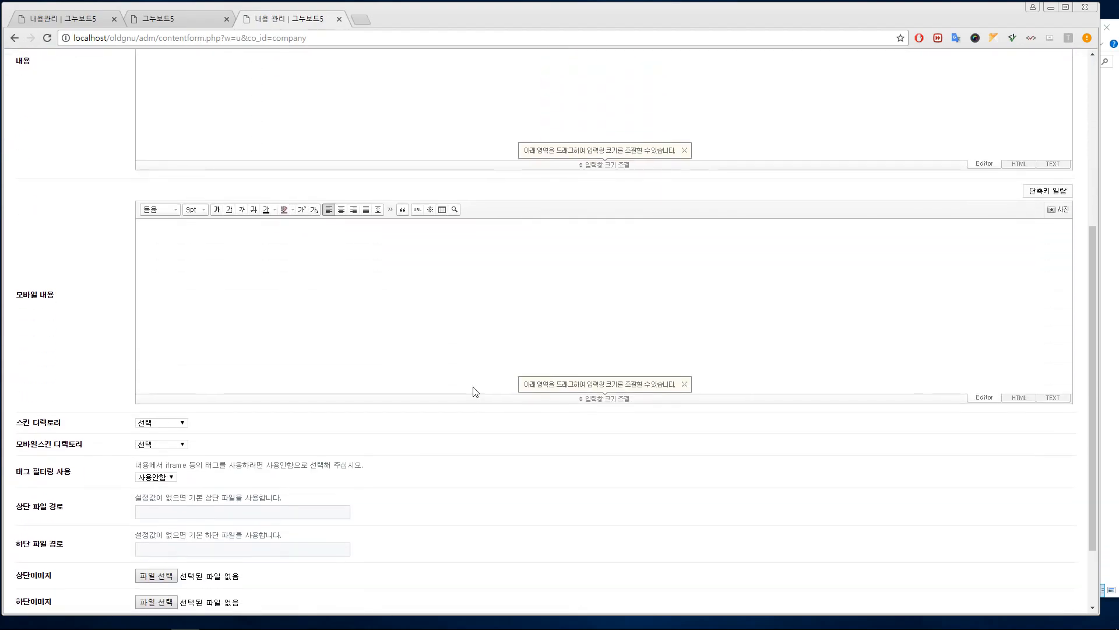
{"action": "scroll", "coordinate": [474, 387], "scroll_direction": "up", "scroll_amount": 5}
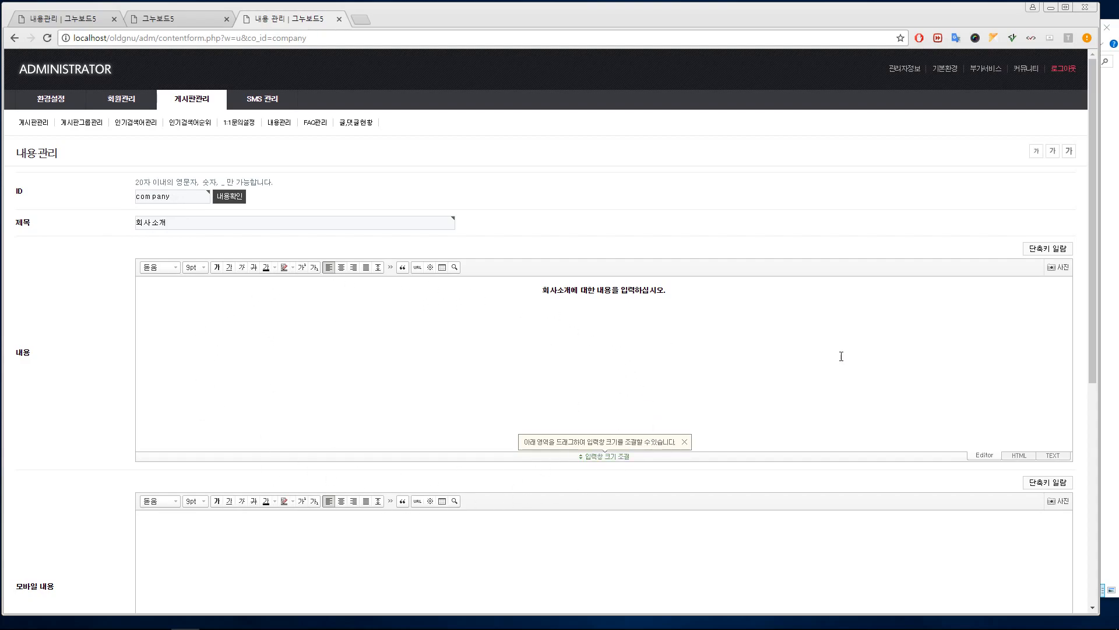
{"action": "left_click_drag", "start_coordinate": [1090, 313], "coordinate": [1090, 314]}
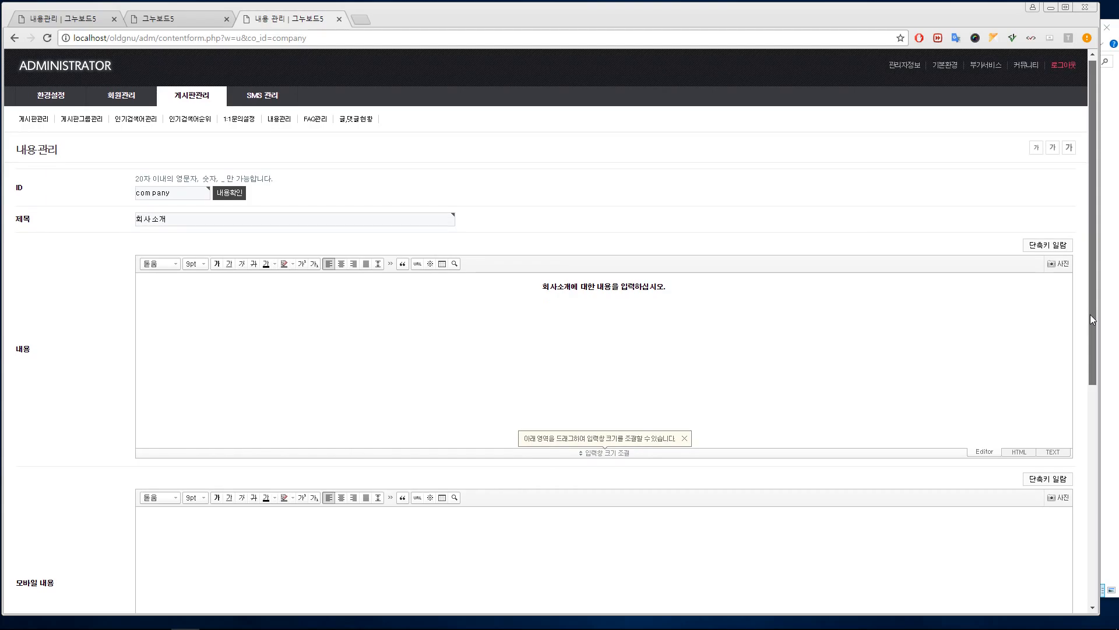
{"action": "left_click_drag", "start_coordinate": [1090, 314], "coordinate": [1090, 313]}
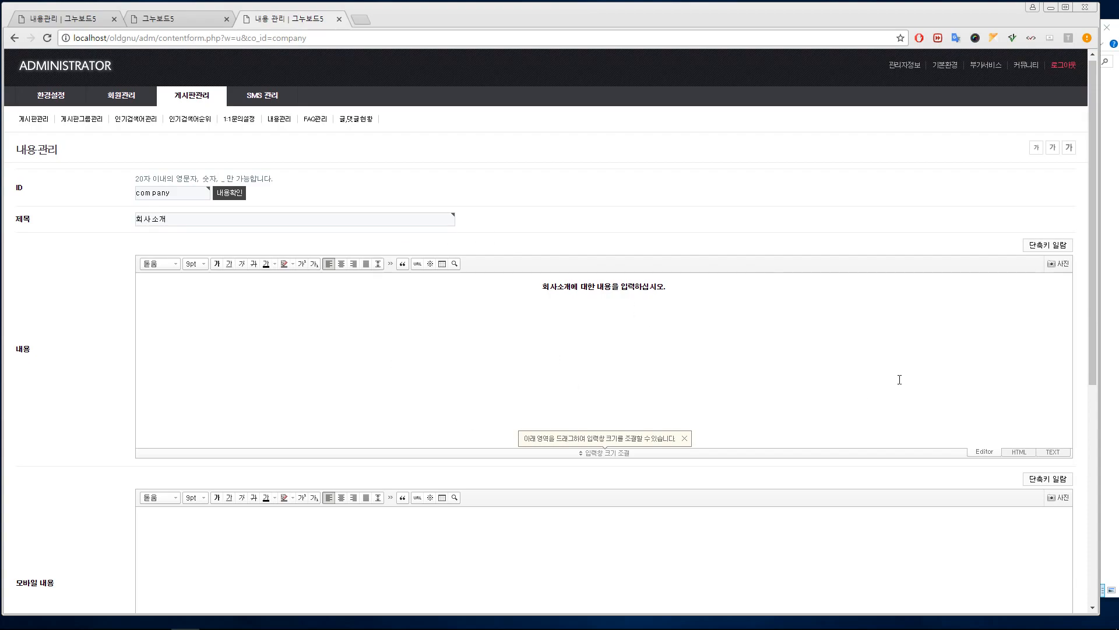
{"action": "left_click_drag", "start_coordinate": [1091, 330], "coordinate": [1092, 411]}
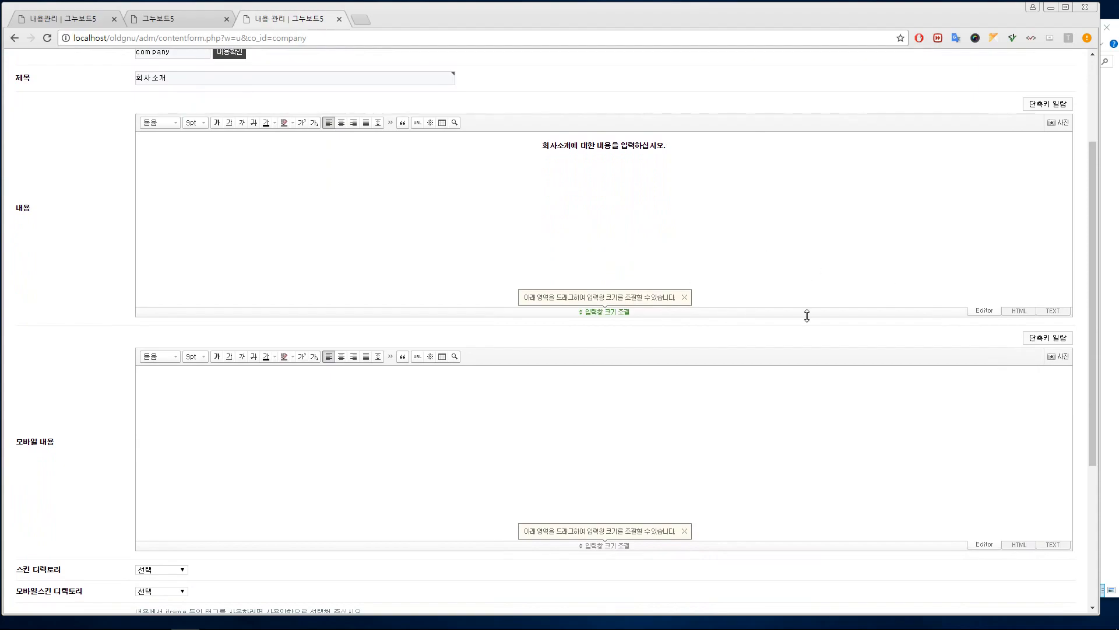
- Compare the formatted and HTML source views of the company page's 내용 field
{"action": "left_click", "coordinate": [1018, 315]}
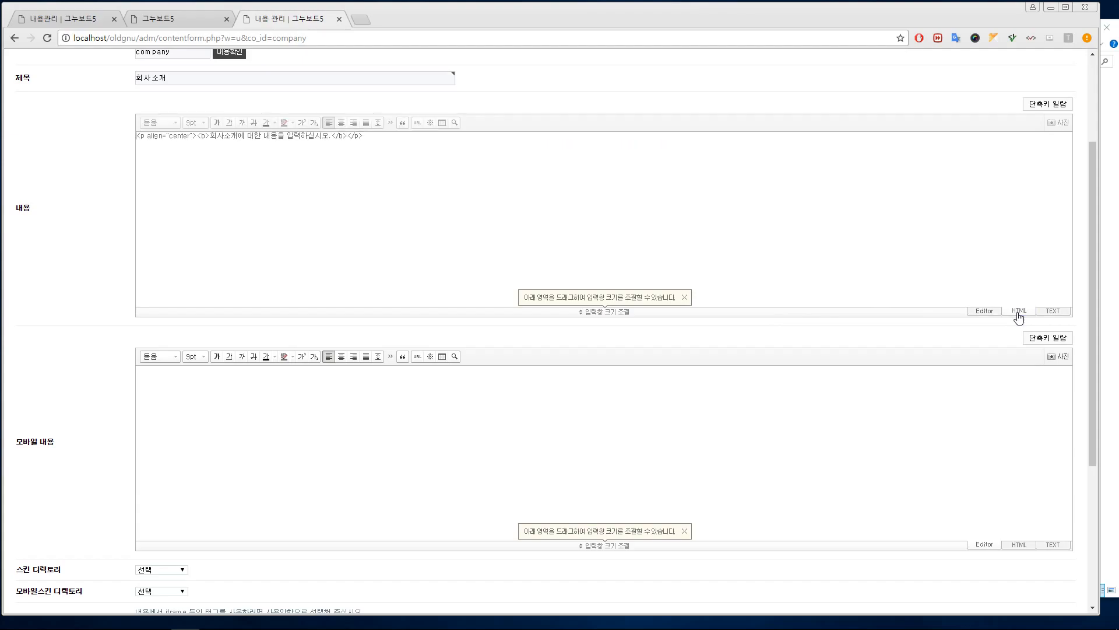
{"action": "left_click", "coordinate": [985, 312]}
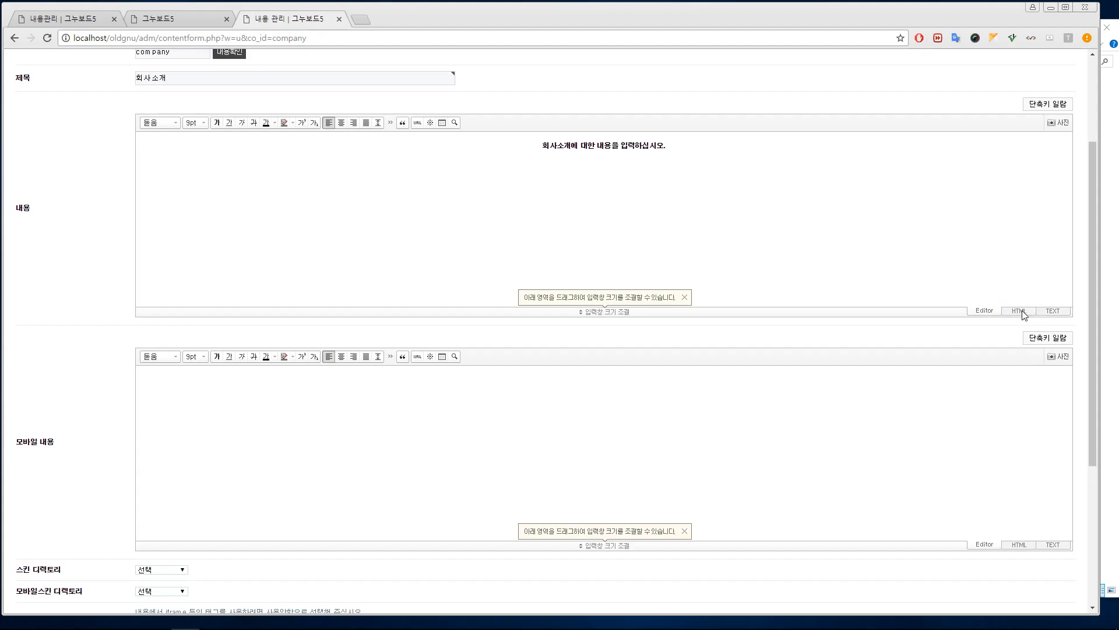
{"action": "left_click", "coordinate": [1025, 315]}
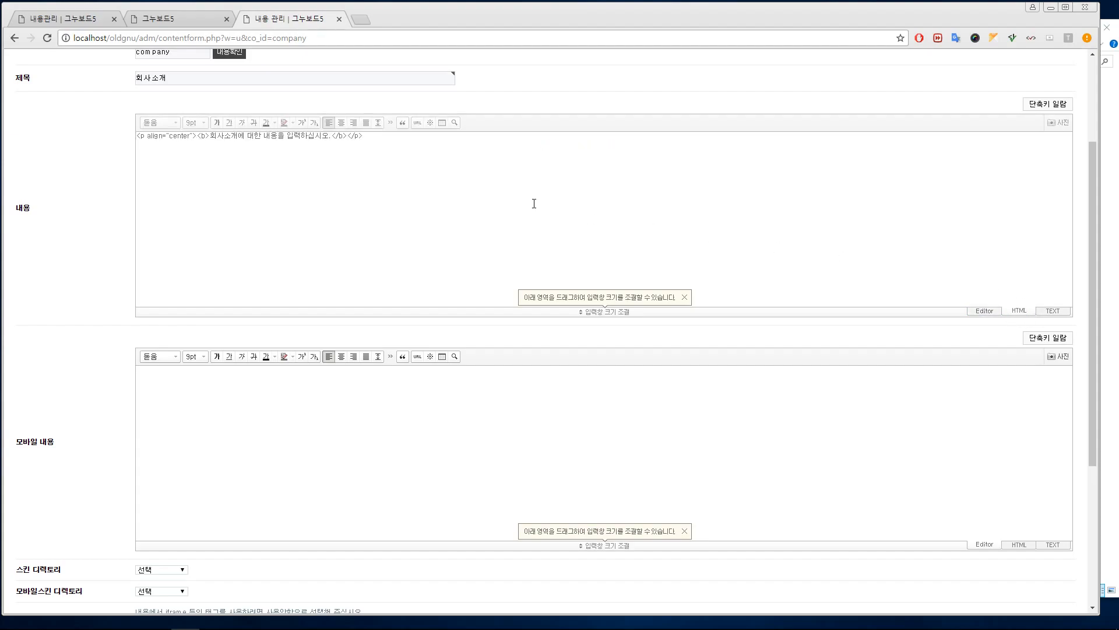
{"action": "left_click", "coordinate": [139, 137]}
{"action": "left_click_drag", "start_coordinate": [383, 140], "coordinate": [142, 139]}
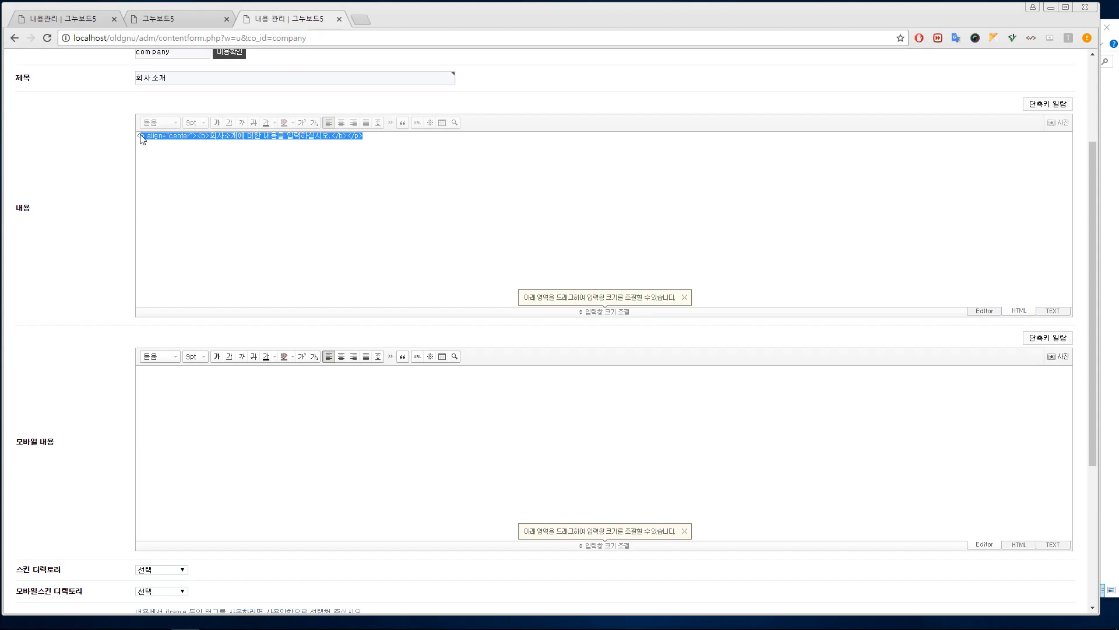
{"action": "left_click", "coordinate": [406, 173]}
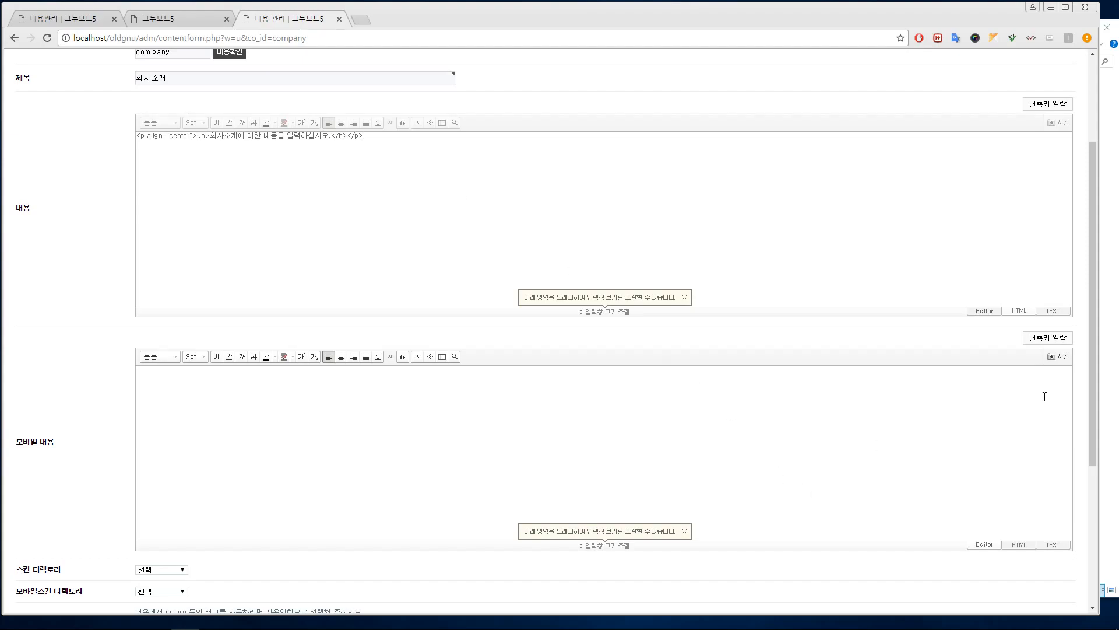
- Set both the skin directory and the mobile skin directory to (테마) basic
{"action": "left_click_drag", "start_coordinate": [1094, 410], "coordinate": [1087, 483]}
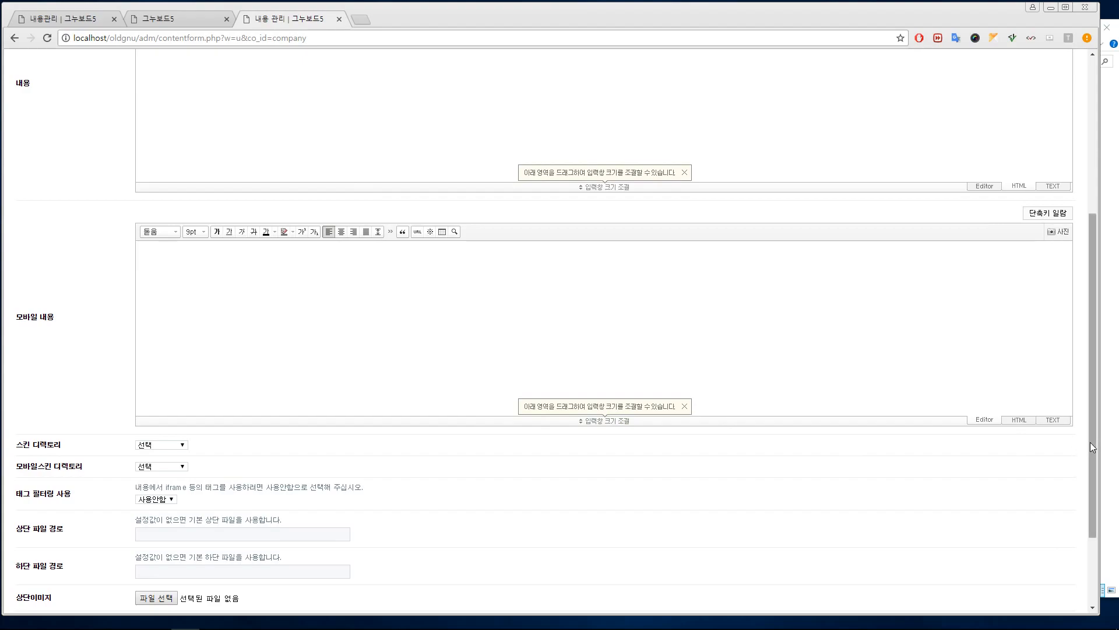
{"action": "left_click_drag", "start_coordinate": [1090, 442], "coordinate": [1080, 533]}
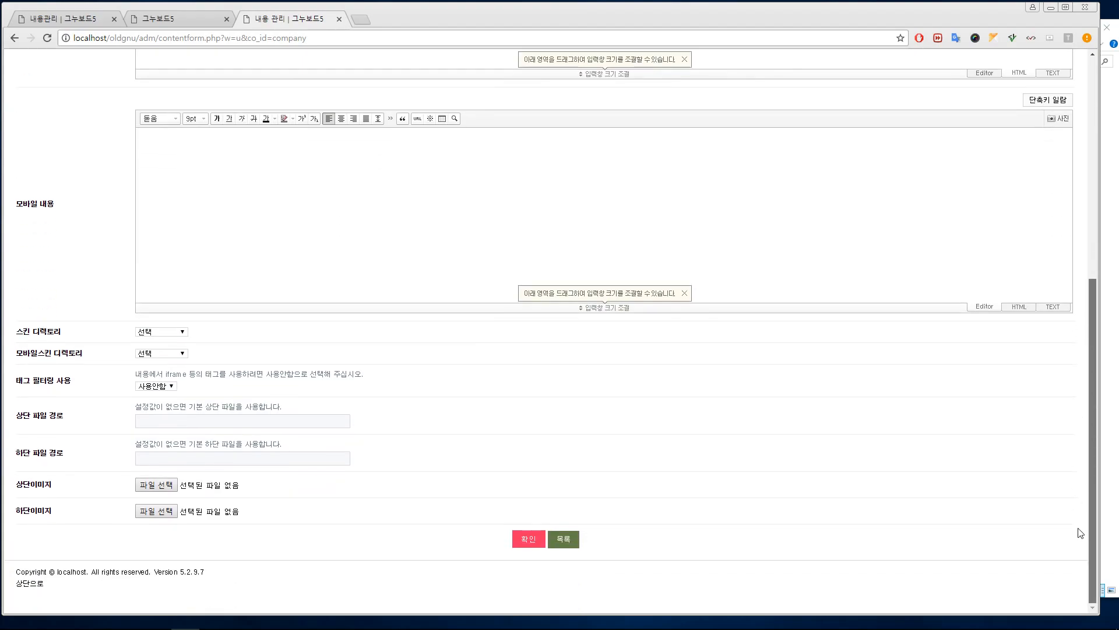
{"action": "left_click", "coordinate": [175, 332]}
{"action": "left_click", "coordinate": [186, 360]}
{"action": "left_click", "coordinate": [169, 354]}
{"action": "left_click", "coordinate": [180, 372]}
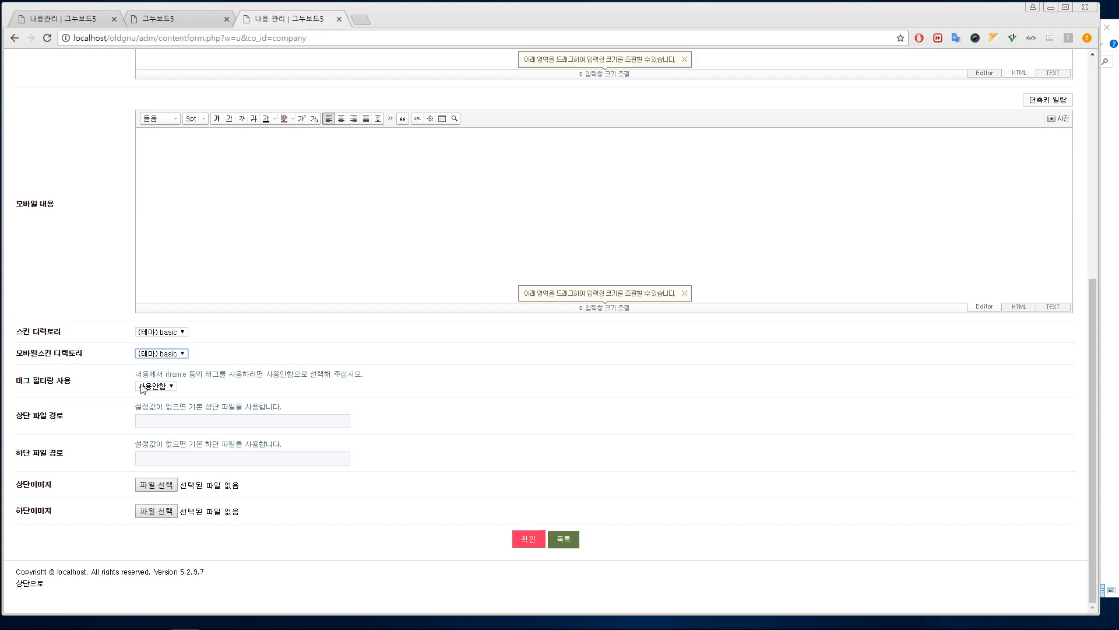
- Set the company page's tag filtering option (태그 필터링 사용) to 사용함
{"action": "left_click", "coordinate": [160, 387]}
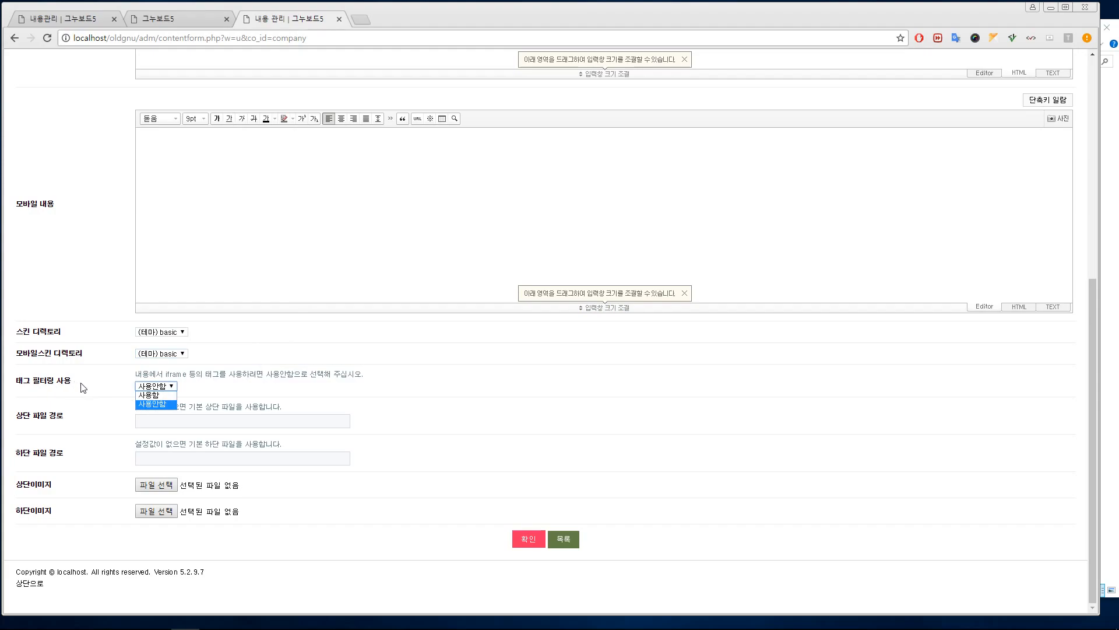
{"action": "left_click", "coordinate": [155, 395]}
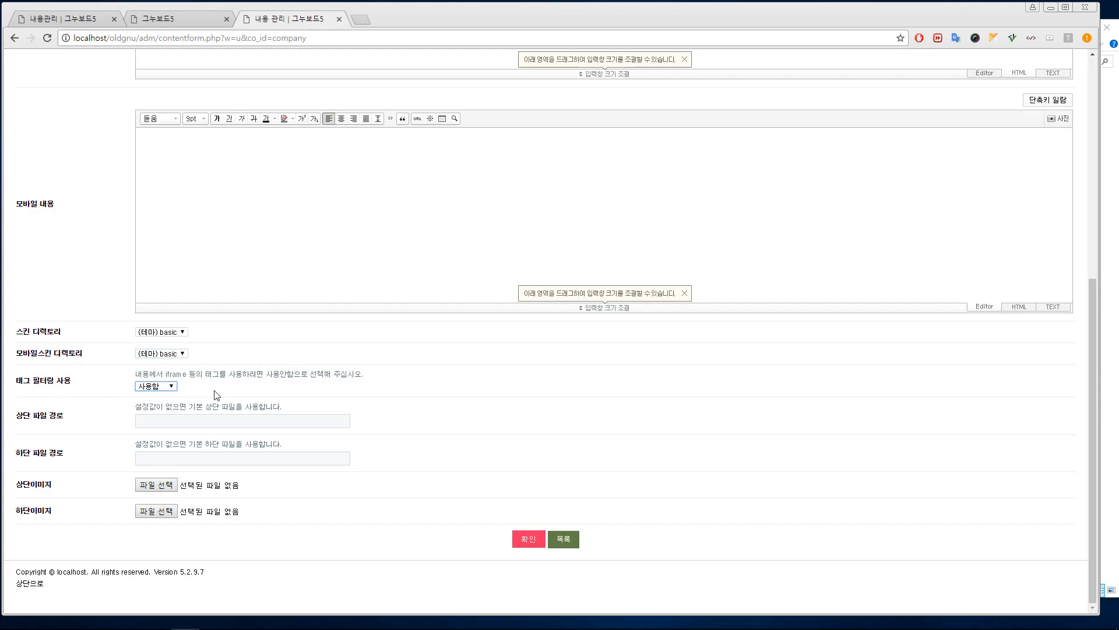
{"action": "left_click", "coordinate": [172, 387]}
{"action": "left_click", "coordinate": [165, 406]}
{"action": "left_click", "coordinate": [169, 386]}
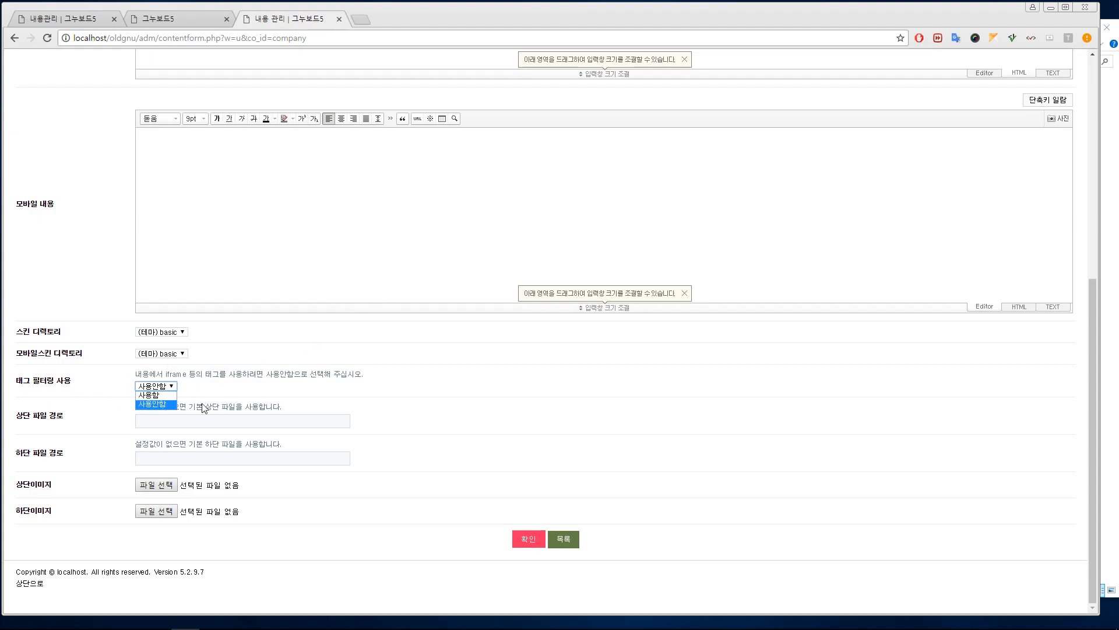
{"action": "left_click", "coordinate": [155, 402]}
{"action": "key", "text": "Up"}
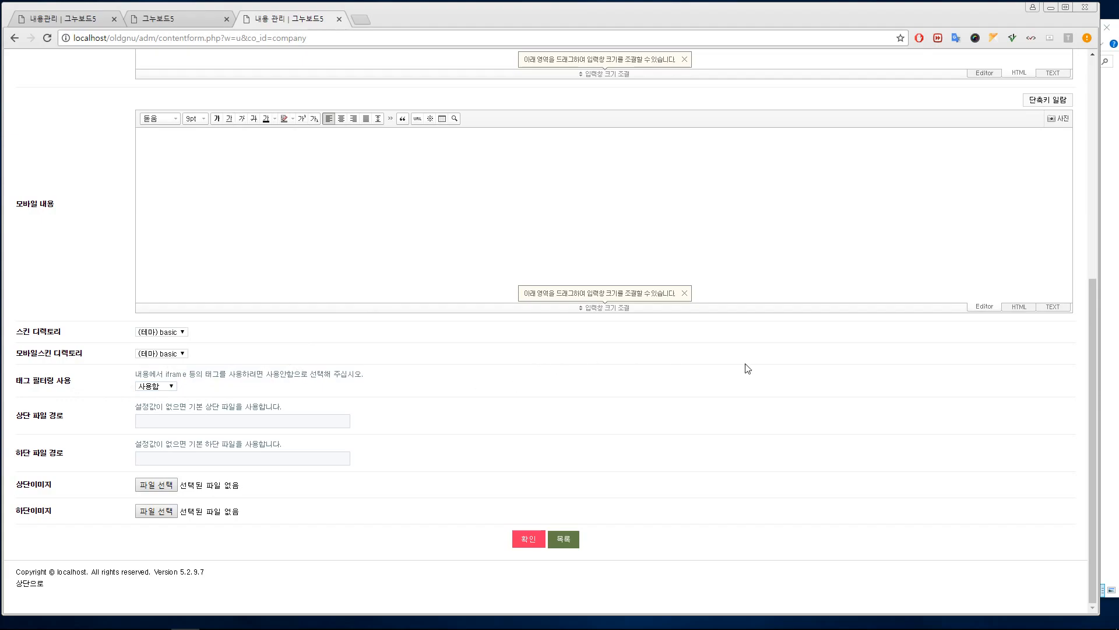
- Switch to File Explorer to view gnuboard's plugin/htmlpurifier folder, and return to the content form in the browser
{"action": "left_click", "coordinate": [1110, 363]}
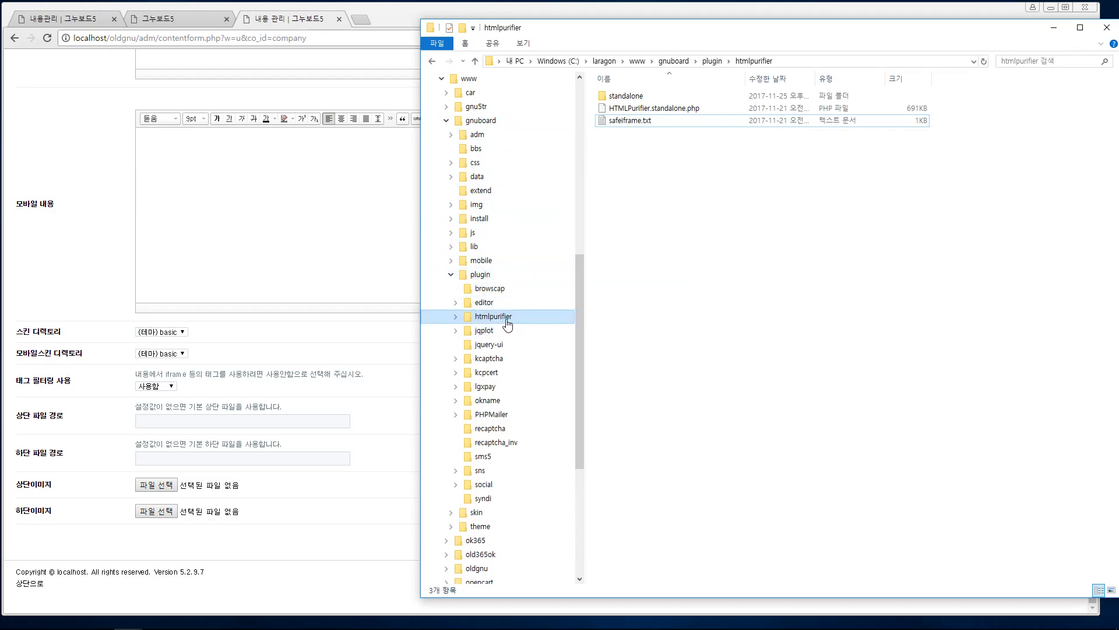
{"action": "left_click", "coordinate": [679, 174]}
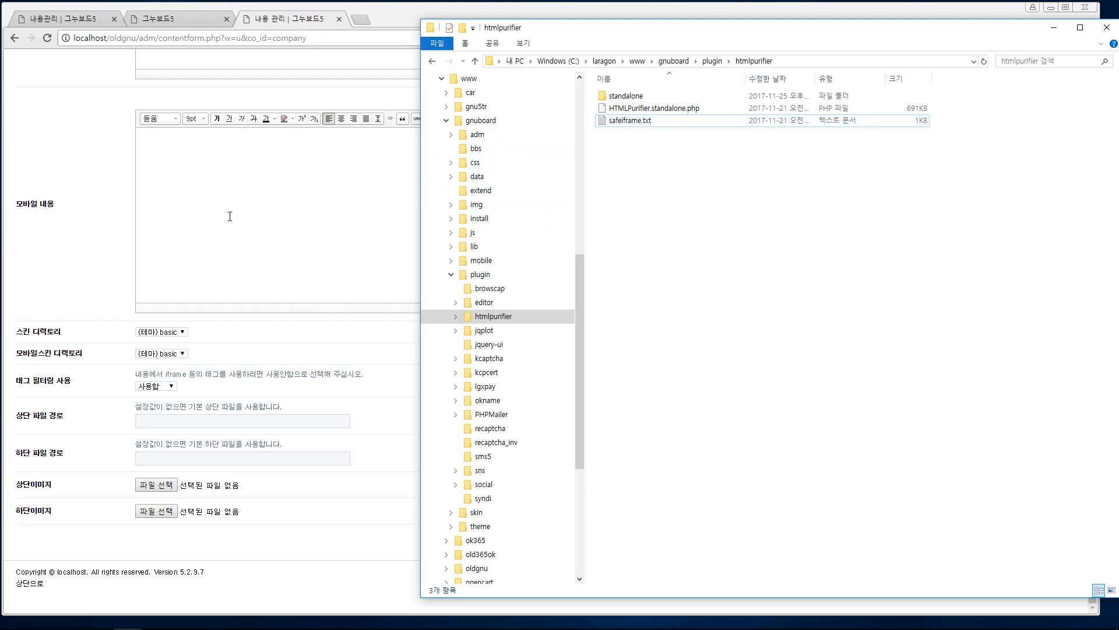
{"action": "left_click", "coordinate": [330, 204]}
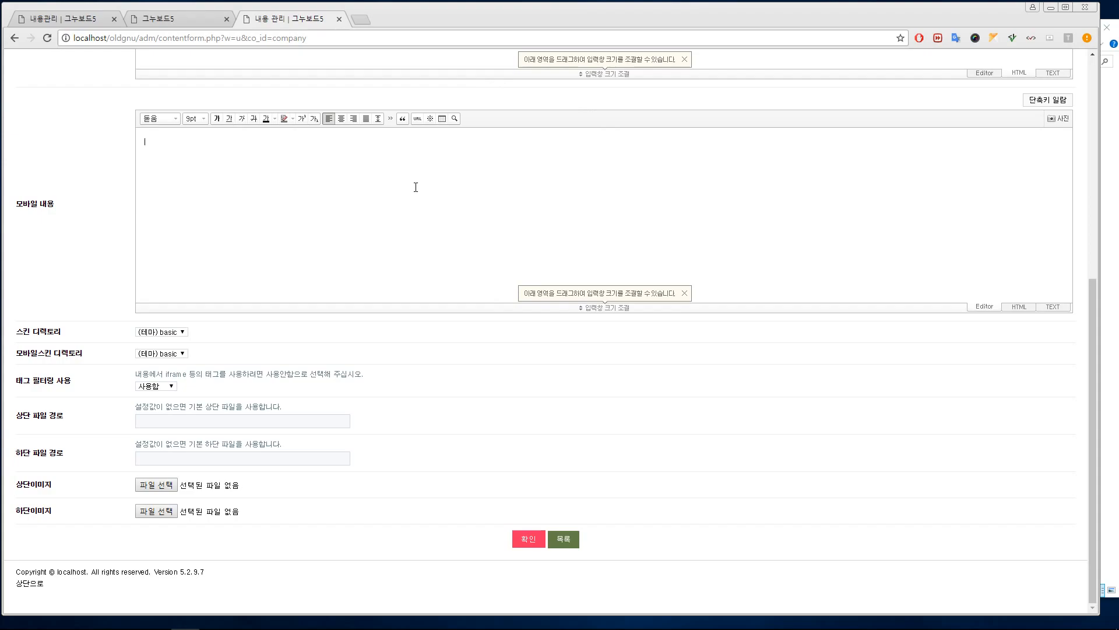
- Leave the top and bottom file paths blank and save the company page settings
{"action": "left_click", "coordinate": [197, 421]}
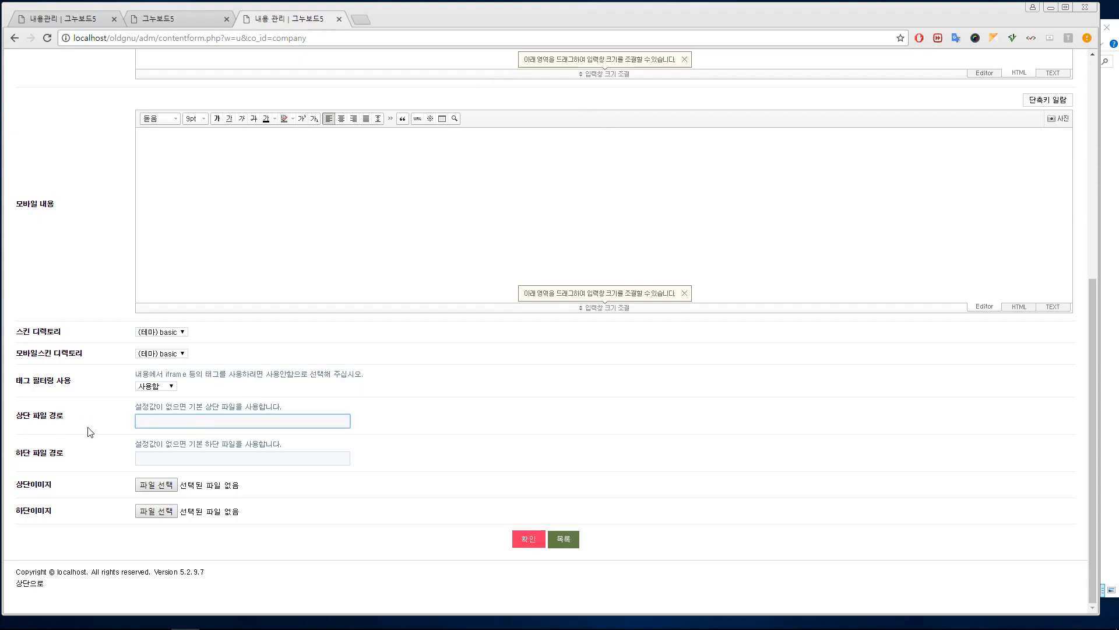
{"action": "left_click", "coordinate": [204, 462]}
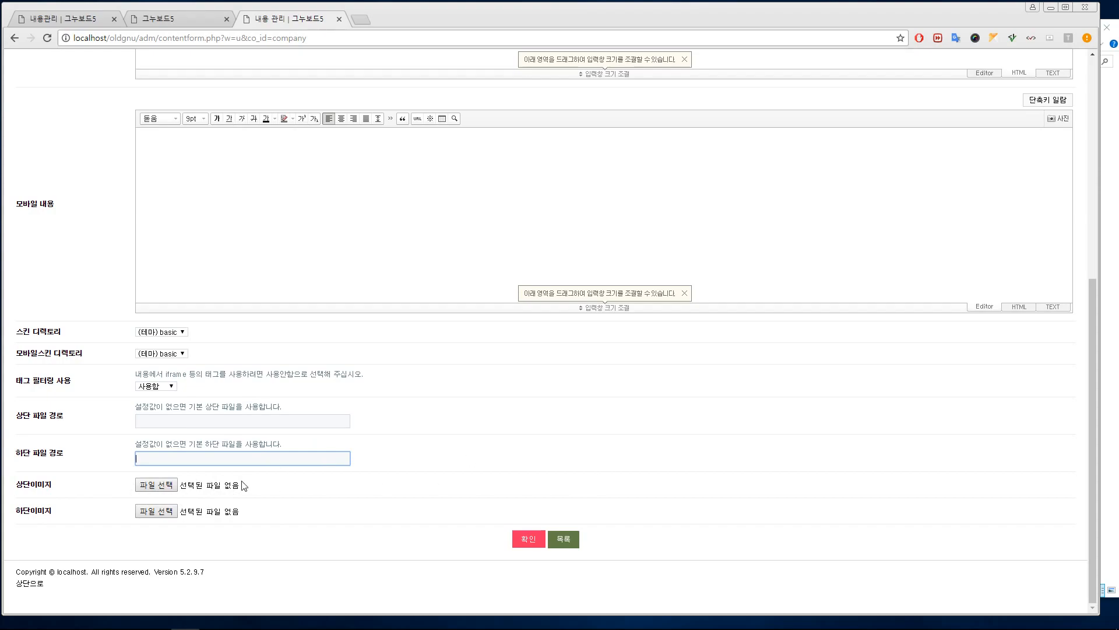
{"action": "left_click", "coordinate": [540, 541]}
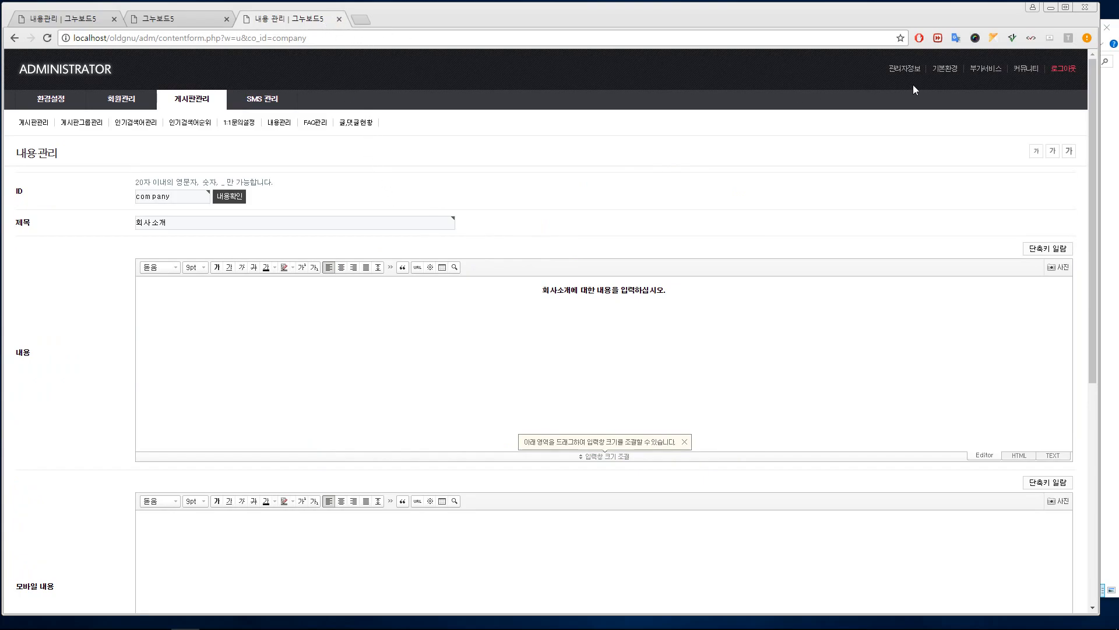
- Open the oldgnu community front page, close its tab, and go back to the gnuboard content list
{"action": "left_click", "coordinate": [1027, 69]}
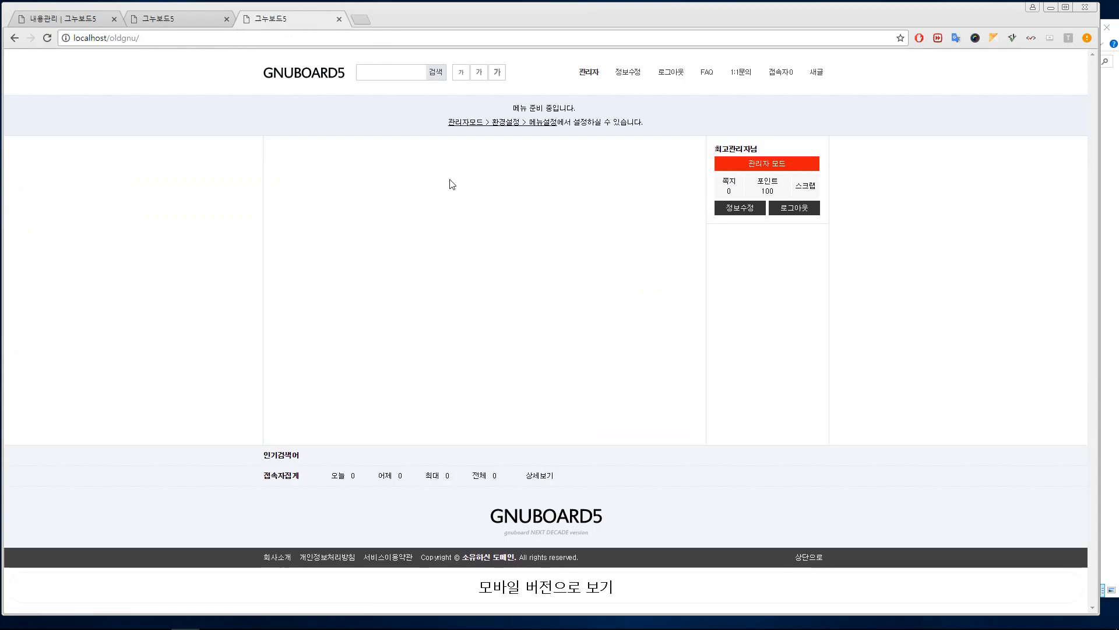
{"action": "left_click", "coordinate": [339, 19]}
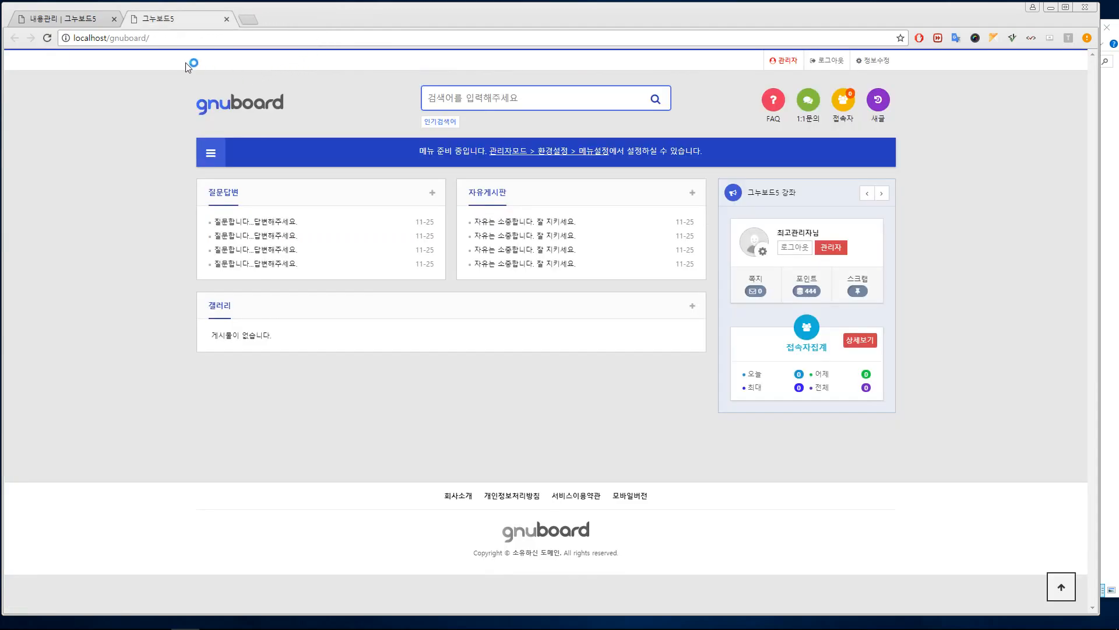
{"action": "left_click", "coordinate": [82, 24]}
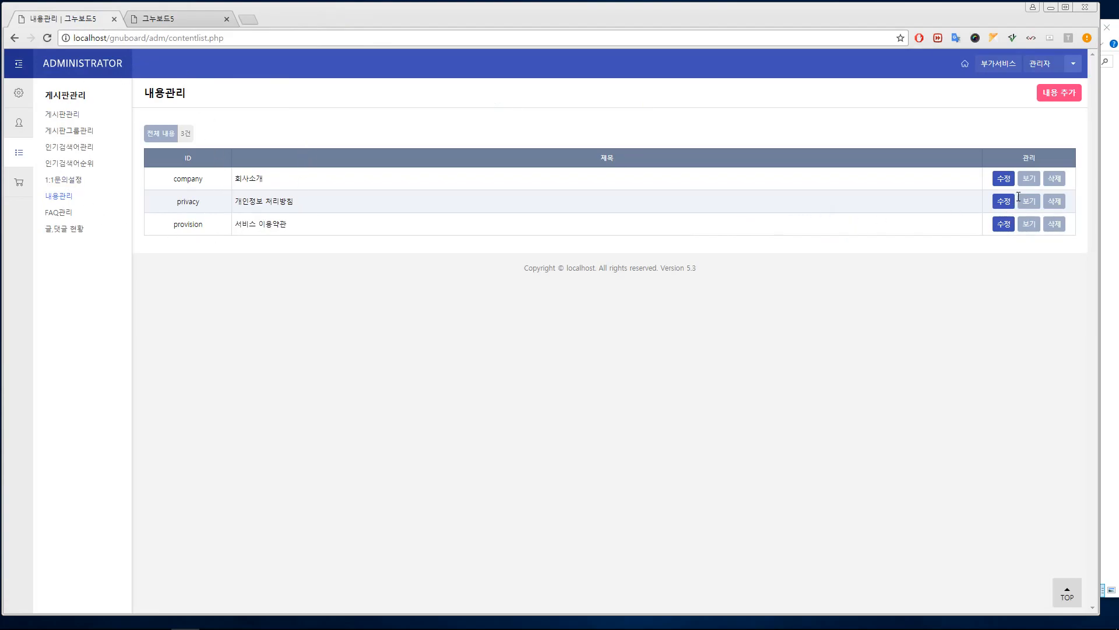
- View the gnuboard company page in a new tab, examine its body text, and return to the content list
{"action": "right_click", "coordinate": [1028, 178]}
{"action": "left_click", "coordinate": [1029, 187]}
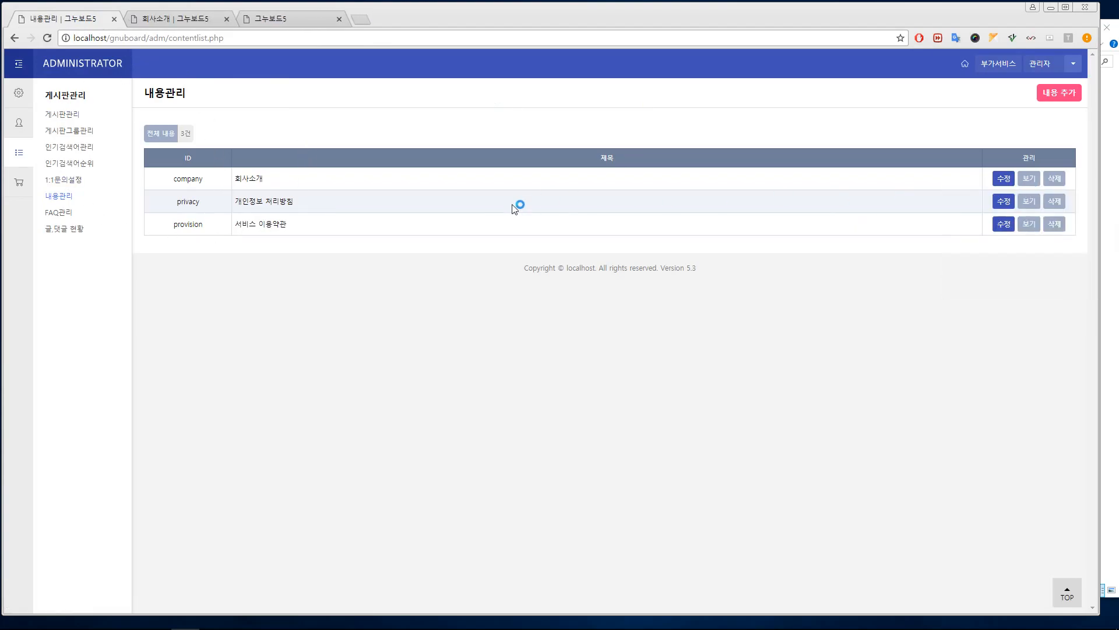
{"action": "key", "text": "ctrl+Tab"}
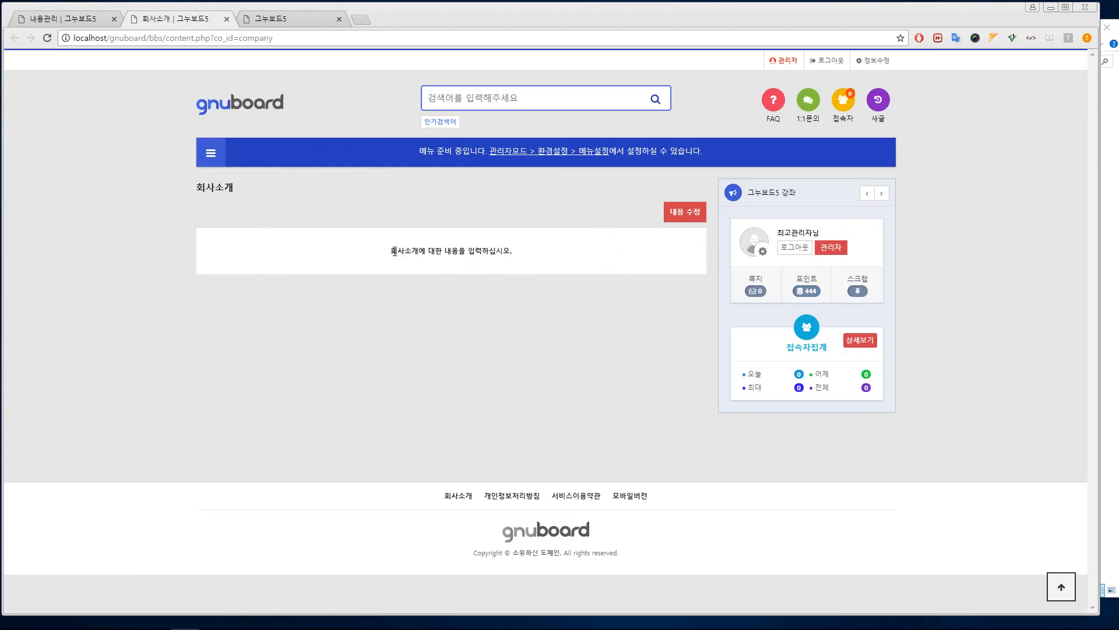
{"action": "left_click_drag", "start_coordinate": [392, 251], "coordinate": [522, 252]}
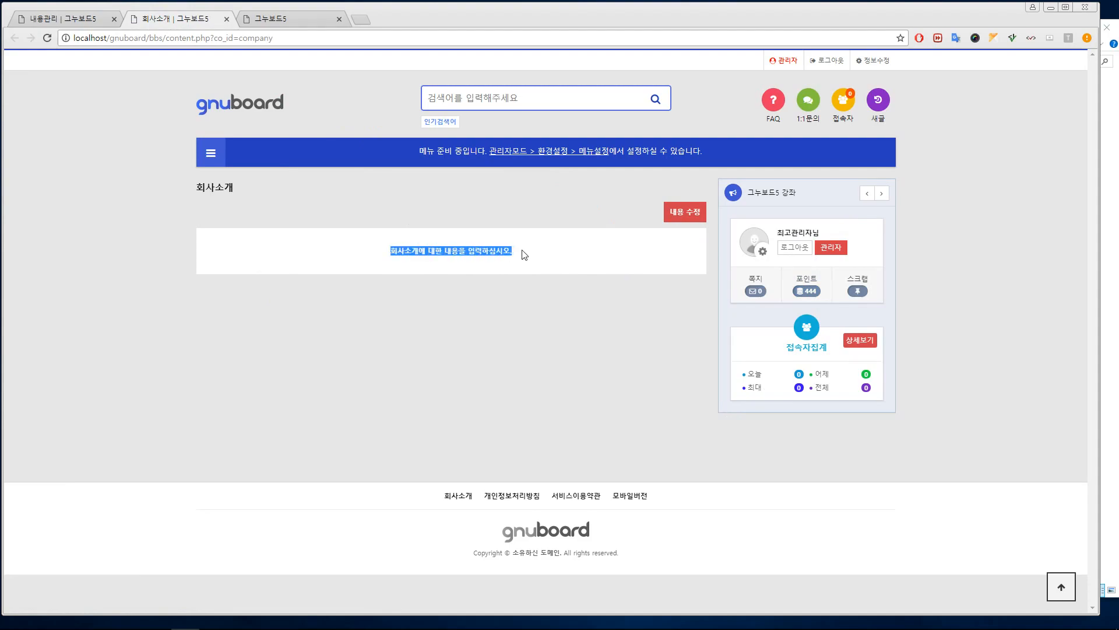
{"action": "left_click", "coordinate": [470, 273]}
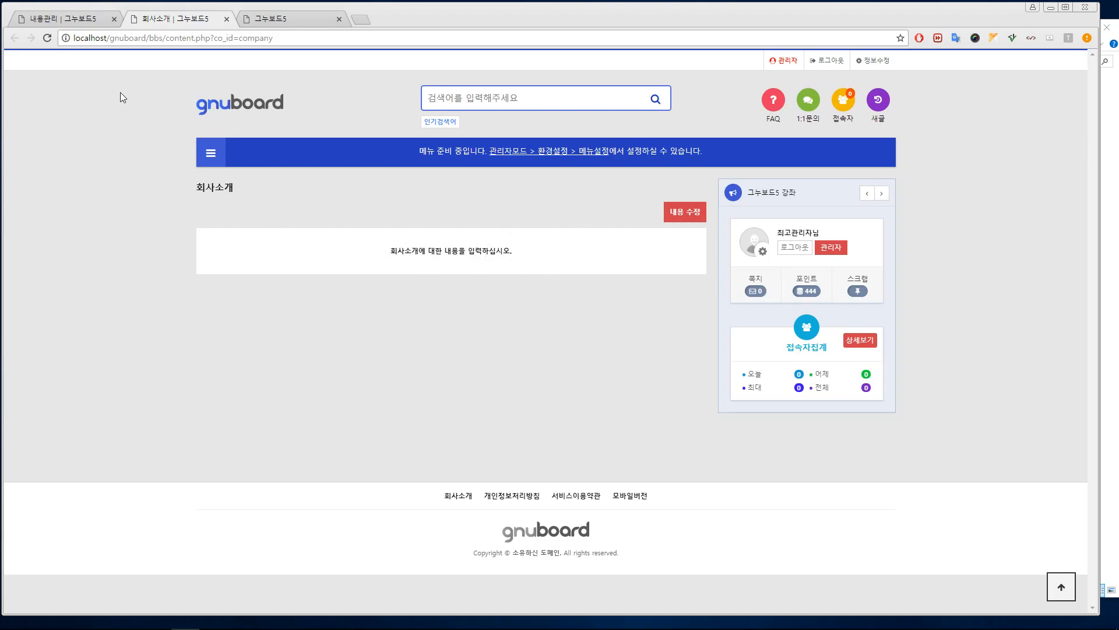
{"action": "left_click", "coordinate": [89, 19]}
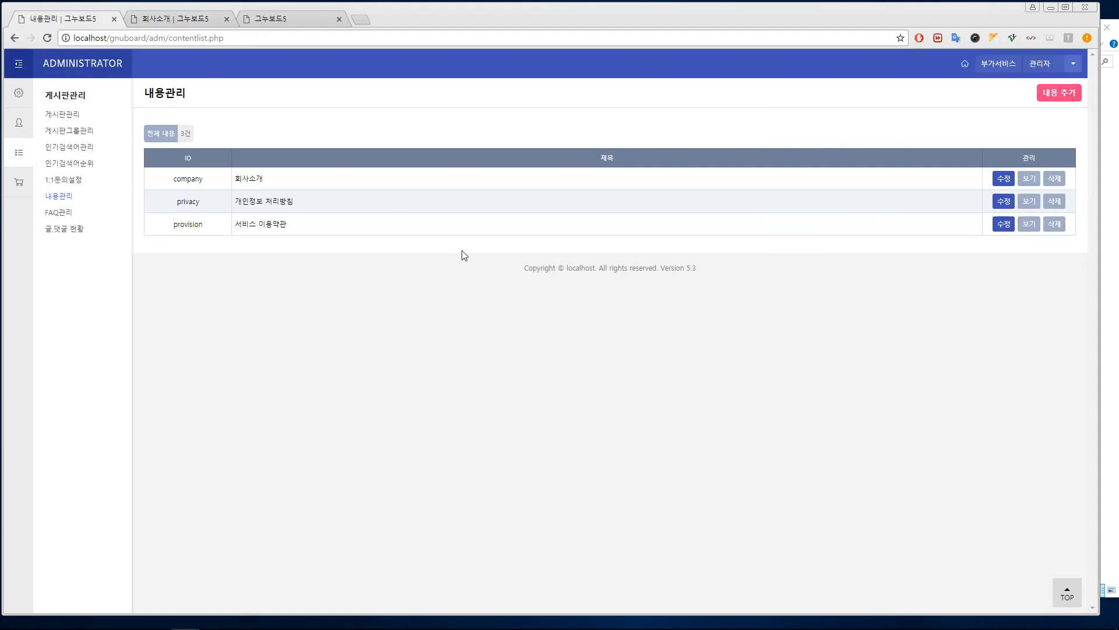
- Edit the company page's body: left-align the text and add the lines "안녕하세요?" and "찾아주셔서 감사합니다."
{"action": "left_click", "coordinate": [1009, 181]}
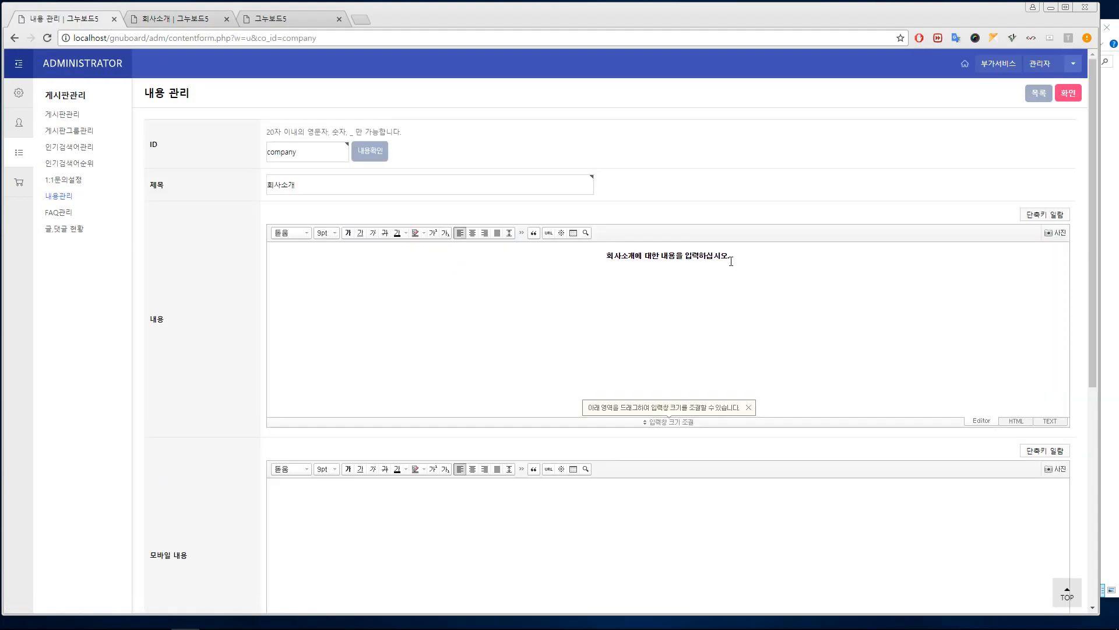
{"action": "left_click", "coordinate": [460, 232]}
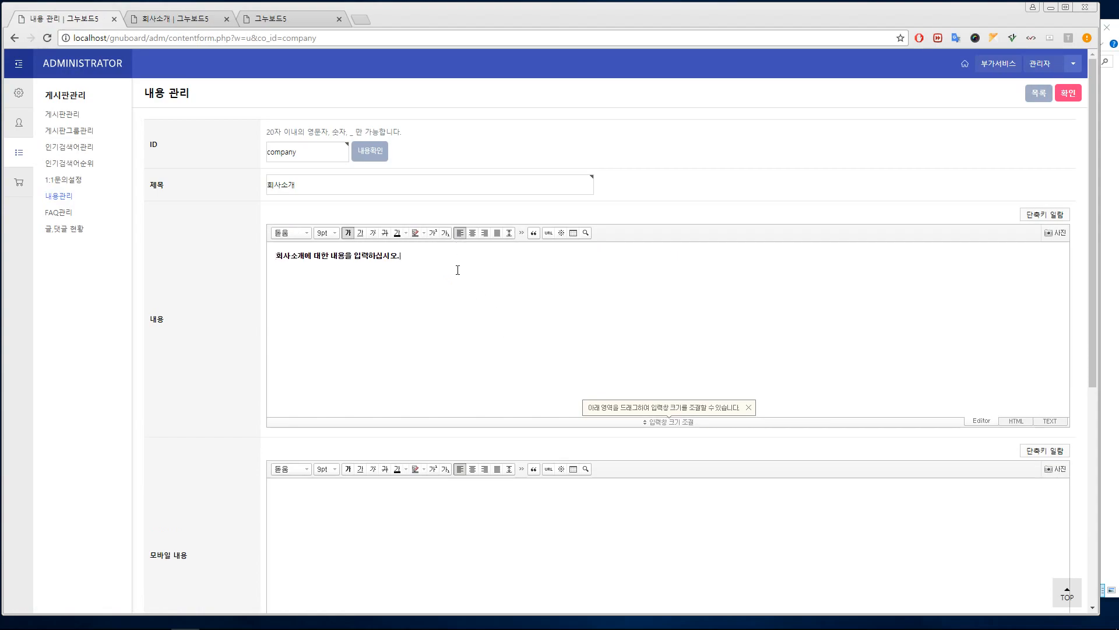
{"action": "key", "text": "Return"}
{"action": "type", "text": "앤ㄴ"}
{"action": "type", "text": "헹"}
{"action": "type", "text": "하세요?"}
{"action": "key", "text": "Return"}
{"action": "type", "text": "찾아주세선"}
{"action": "type", "text": " 감사합니다."}
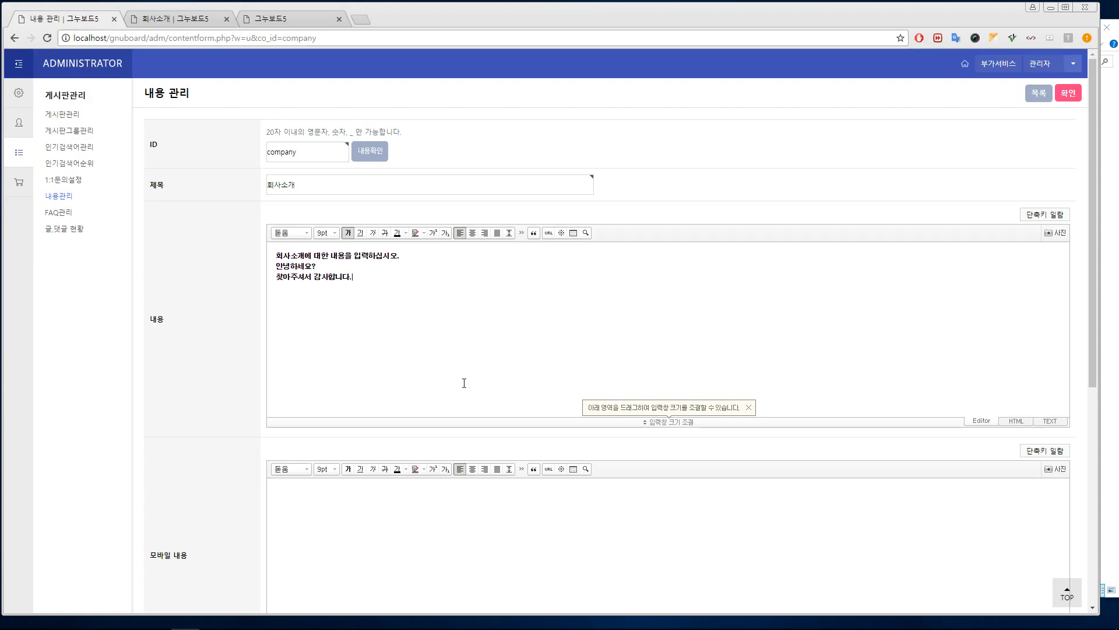
- Choose the skin and mobile skin directories for the company page and save its content
{"action": "scroll", "coordinate": [460, 379], "scroll_direction": "down", "scroll_amount": 7}
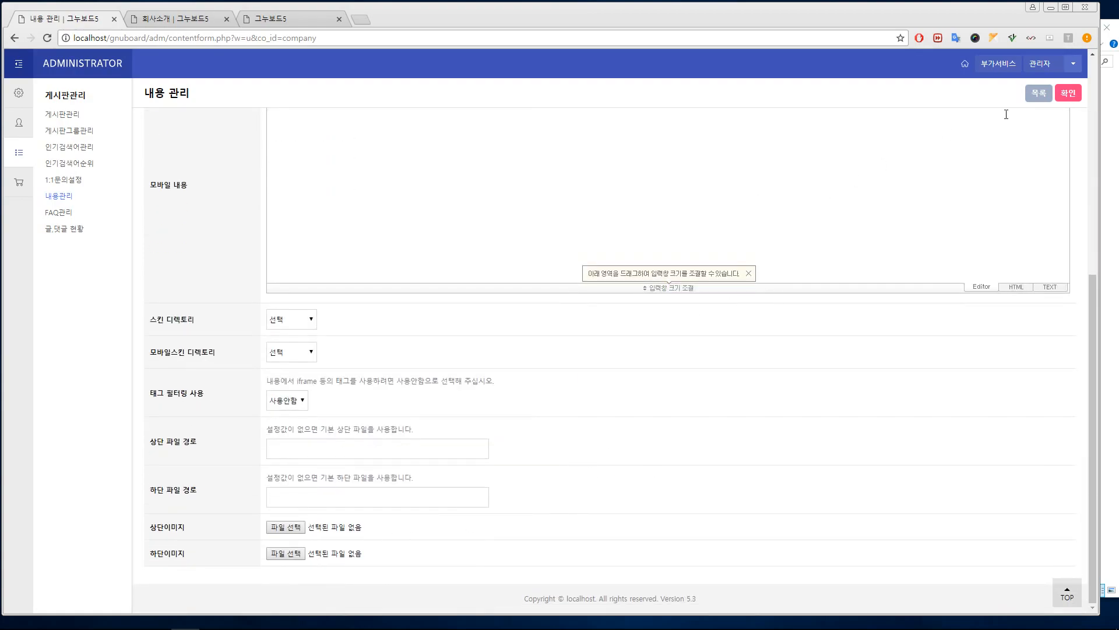
{"action": "left_click", "coordinate": [1067, 93]}
{"action": "left_click", "coordinate": [293, 319]}
{"action": "left_click", "coordinate": [293, 319]}
{"action": "left_click", "coordinate": [294, 321]}
{"action": "left_click", "coordinate": [314, 352]}
{"action": "left_click", "coordinate": [309, 379]}
{"action": "left_click", "coordinate": [1067, 94]}
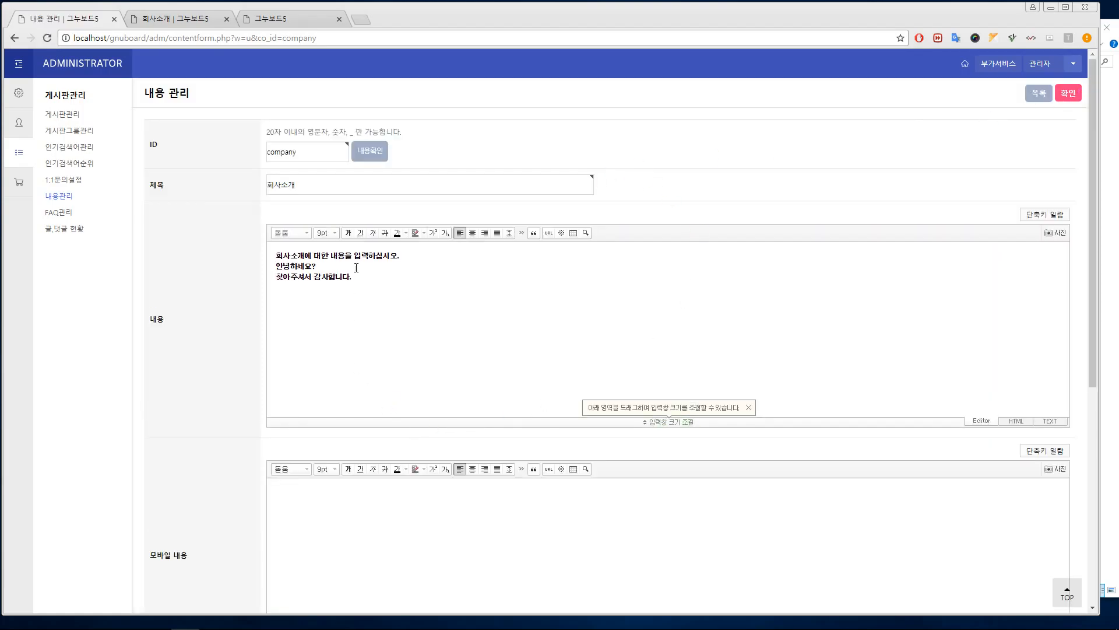
- Reload the published company page and compare its body text with the text in the edit form
{"action": "left_click", "coordinate": [178, 19]}
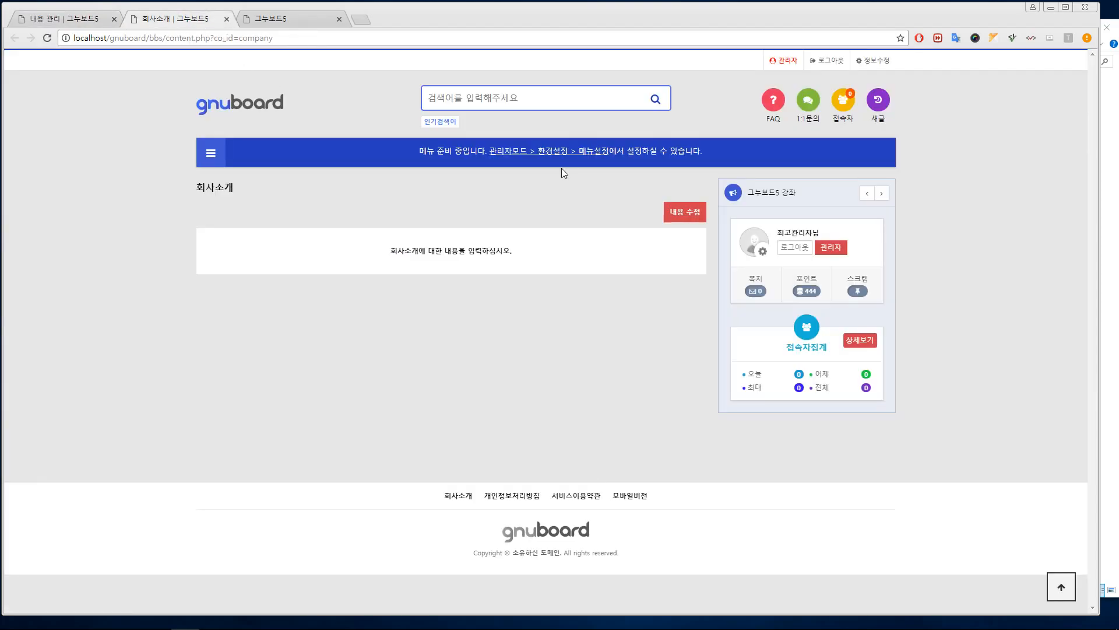
{"action": "right_click", "coordinate": [324, 106]}
{"action": "left_click", "coordinate": [395, 143]}
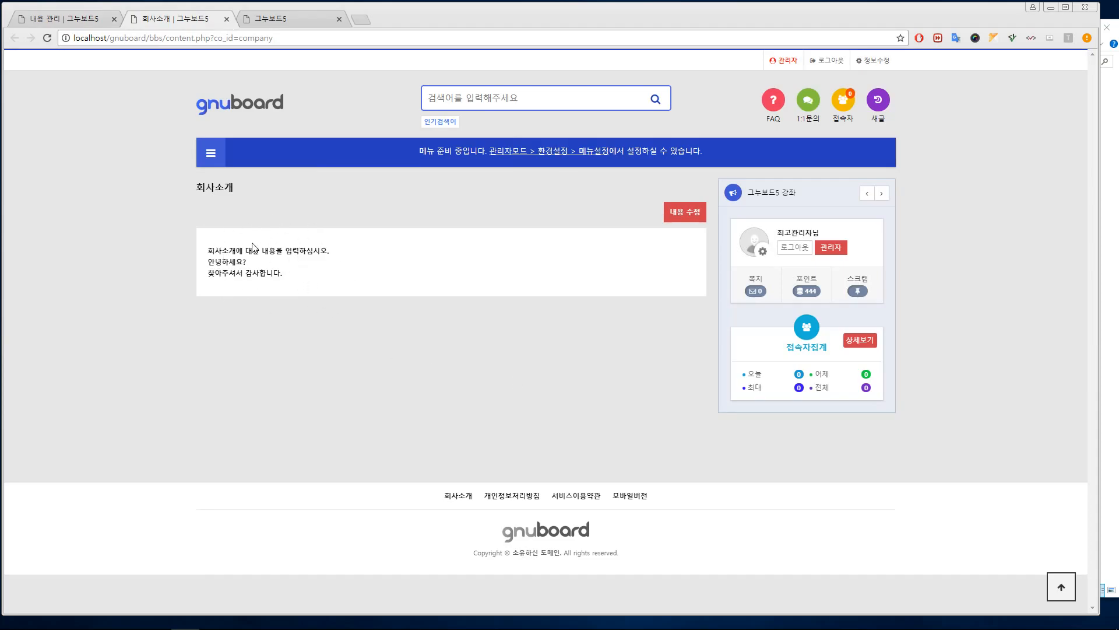
{"action": "left_click", "coordinate": [53, 21]}
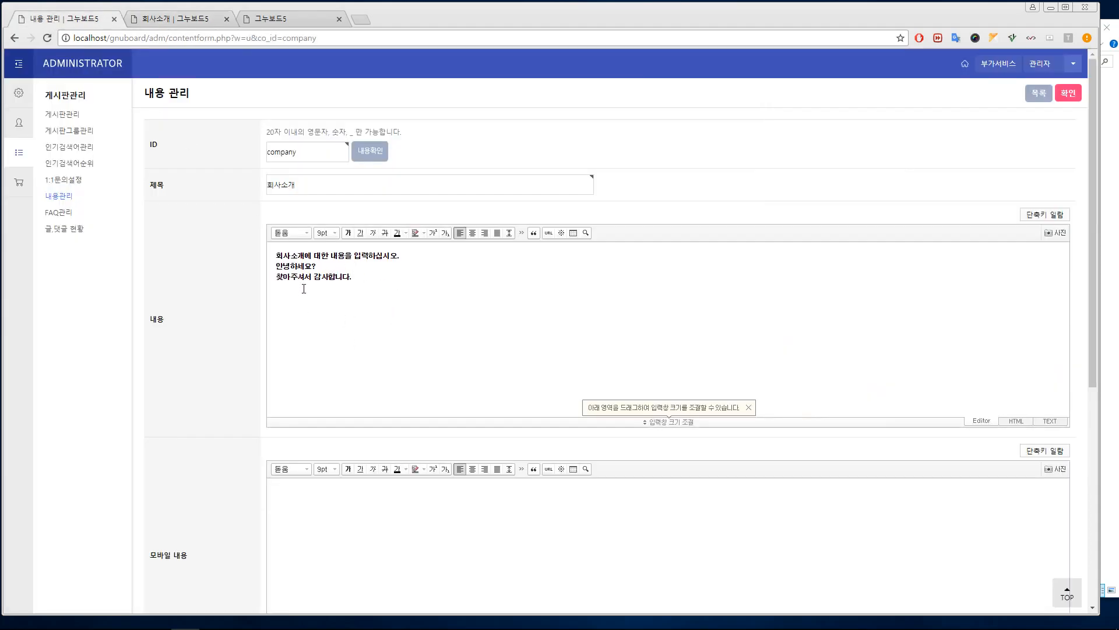
{"action": "left_click", "coordinate": [178, 22]}
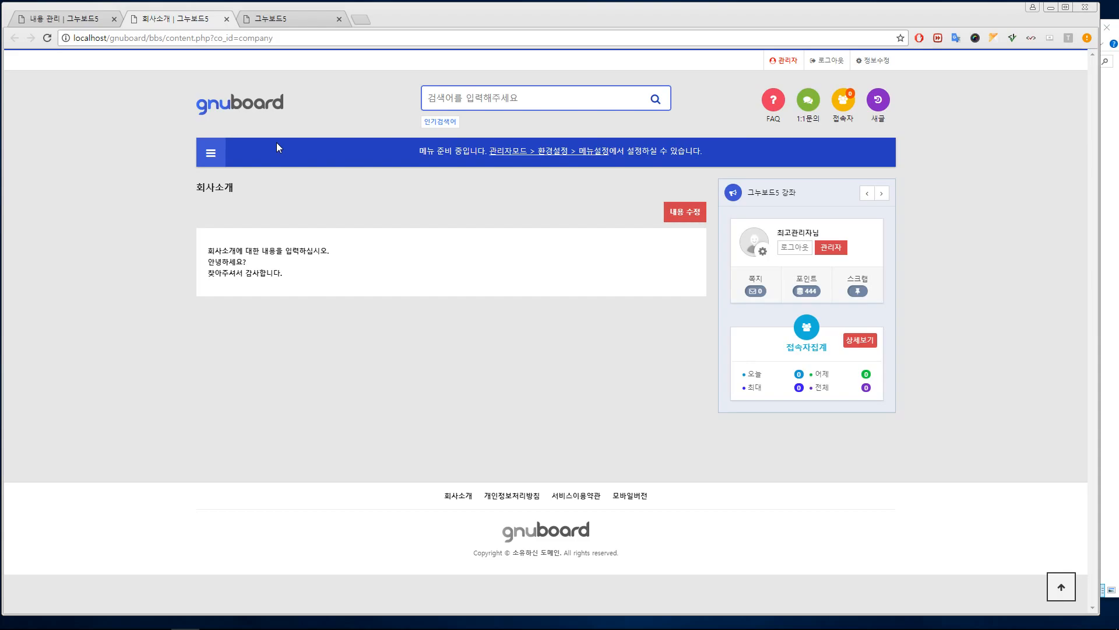
{"action": "left_click", "coordinate": [78, 23]}
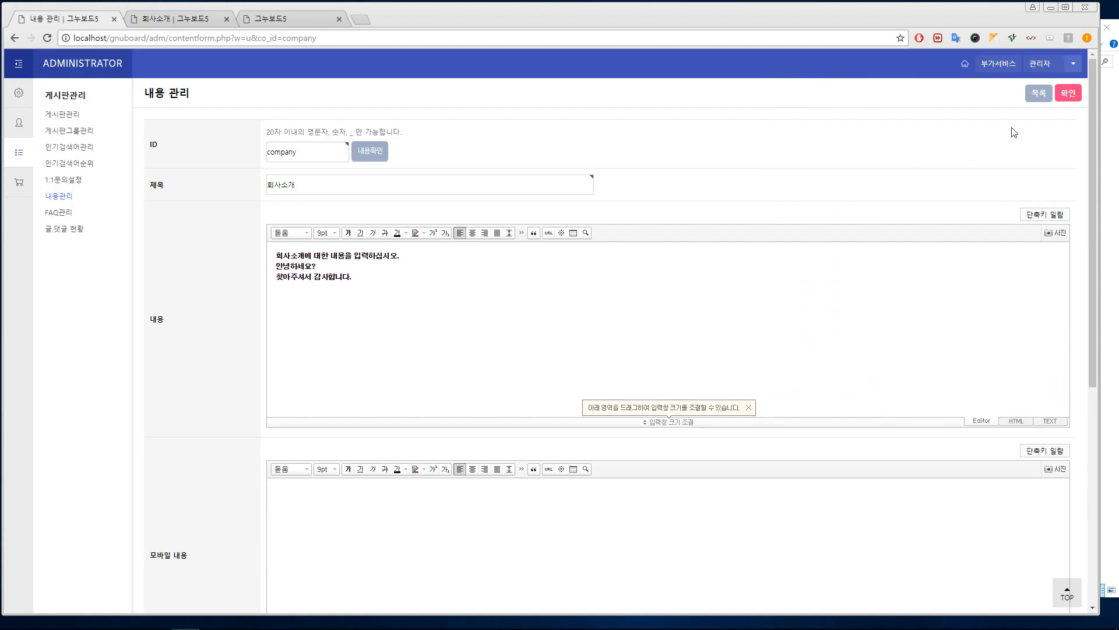
- Return to the content list and start a new content page with the ID menu1
{"action": "left_click", "coordinate": [1036, 97]}
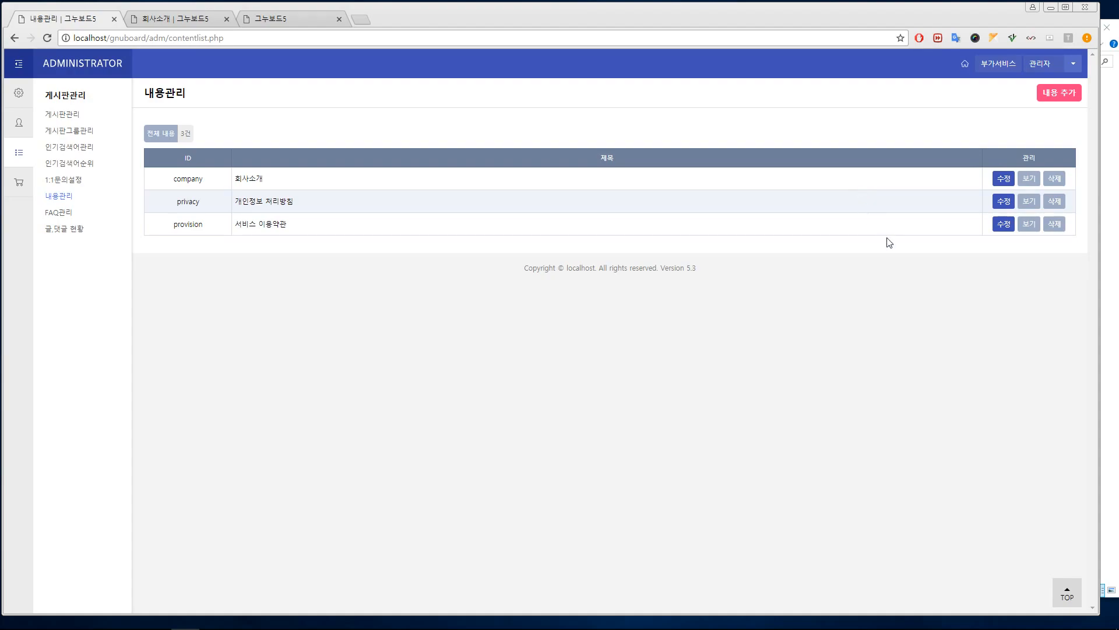
{"action": "left_click", "coordinate": [1058, 93]}
{"action": "left_click", "coordinate": [301, 149]}
{"action": "type", "text": "ㅡ메"}
{"action": "key", "text": "BackSpace"}
{"action": "key", "text": "BackSpace"}
{"action": "key", "text": "BackSpace"}
{"action": "key", "text": "Hangul"}
{"action": "type", "text": "menu"}
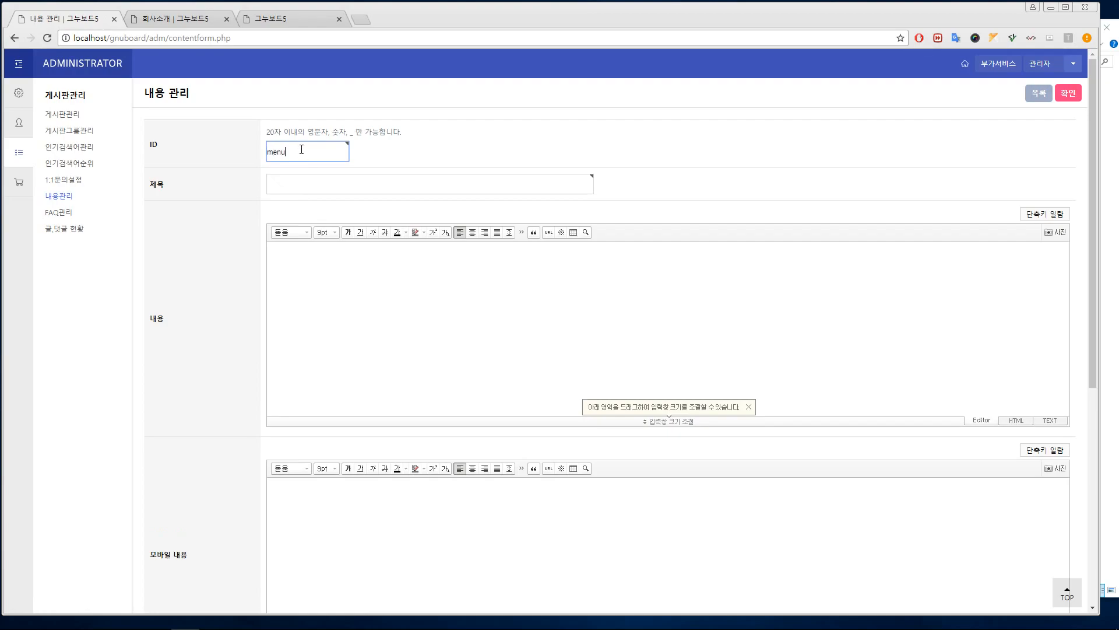
{"action": "type", "text": "1"}
- Title the new page 회사연혁 and enter "2010.01 창립총회" as its body text
{"action": "left_click", "coordinate": [348, 179]}
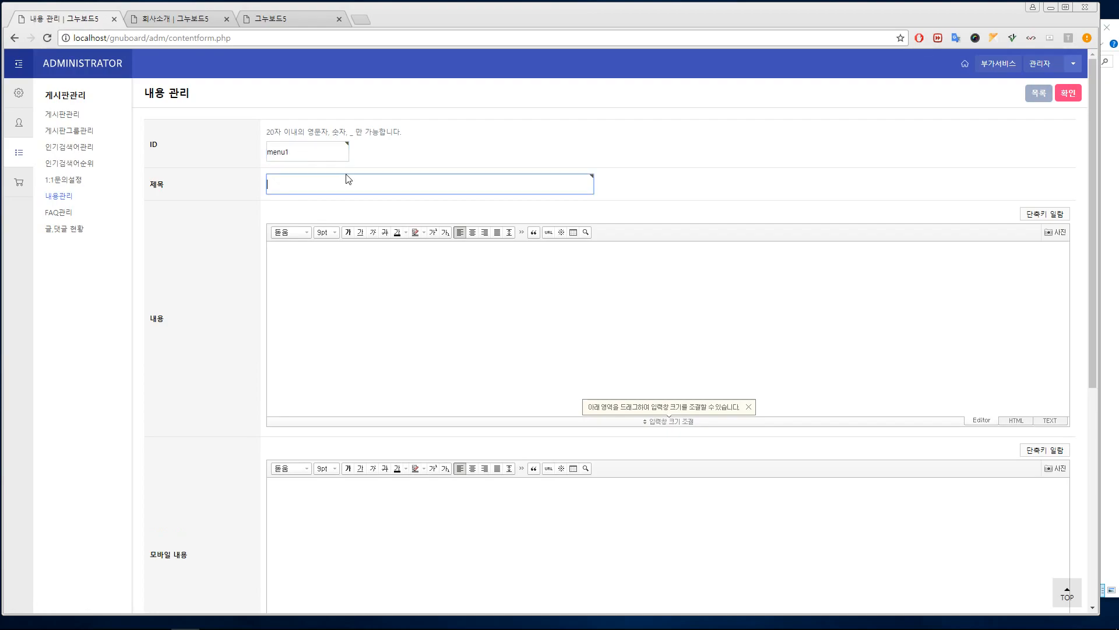
{"action": "type", "text": "ㅎ"}
{"action": "left_click", "coordinate": [354, 320]}
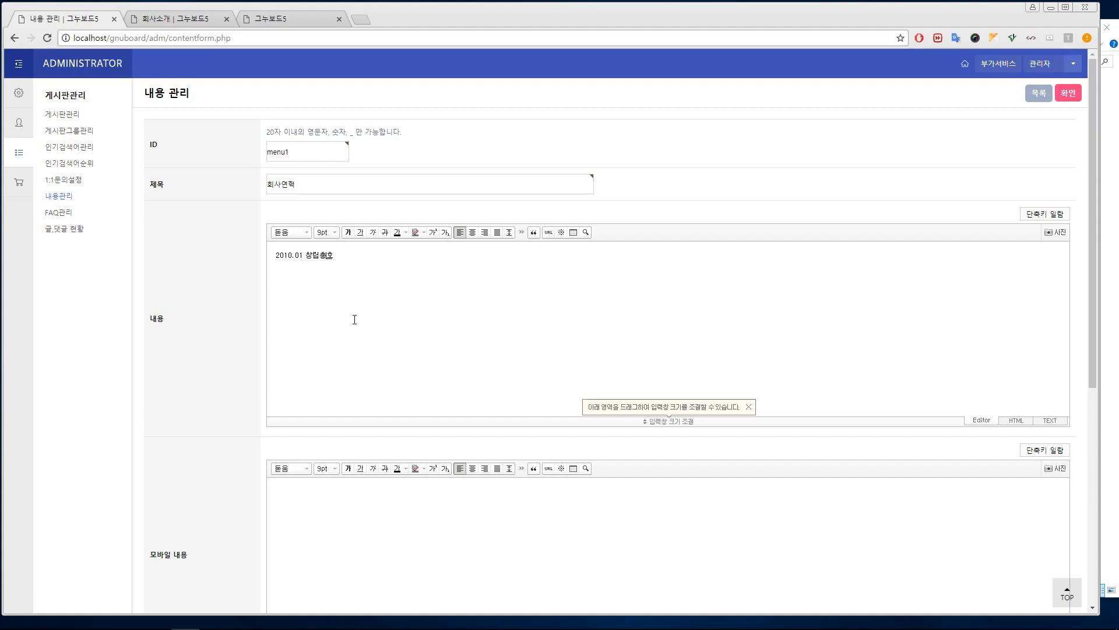
- Set the menu1 page's skin and mobile skin directories to (테마) basic and save the page
{"action": "scroll", "coordinate": [1089, 295], "scroll_direction": "down", "scroll_amount": 6}
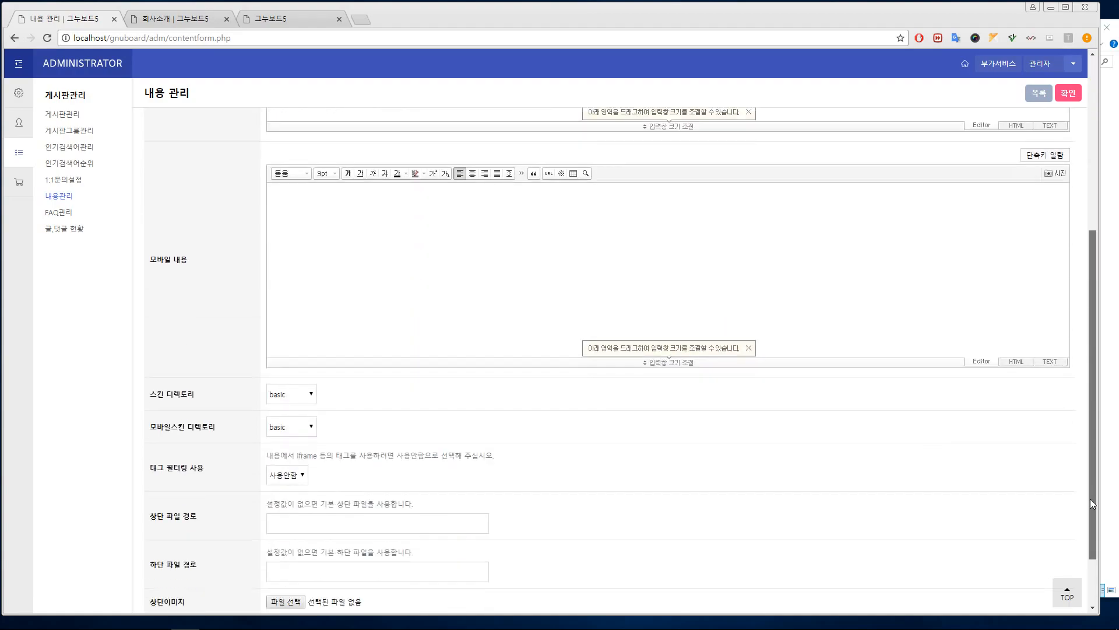
{"action": "left_click", "coordinate": [310, 330]}
{"action": "left_click", "coordinate": [294, 357]}
{"action": "left_click", "coordinate": [311, 362]}
{"action": "left_click", "coordinate": [313, 390]}
{"action": "scroll", "coordinate": [550, 495], "scroll_direction": "down", "scroll_amount": 1}
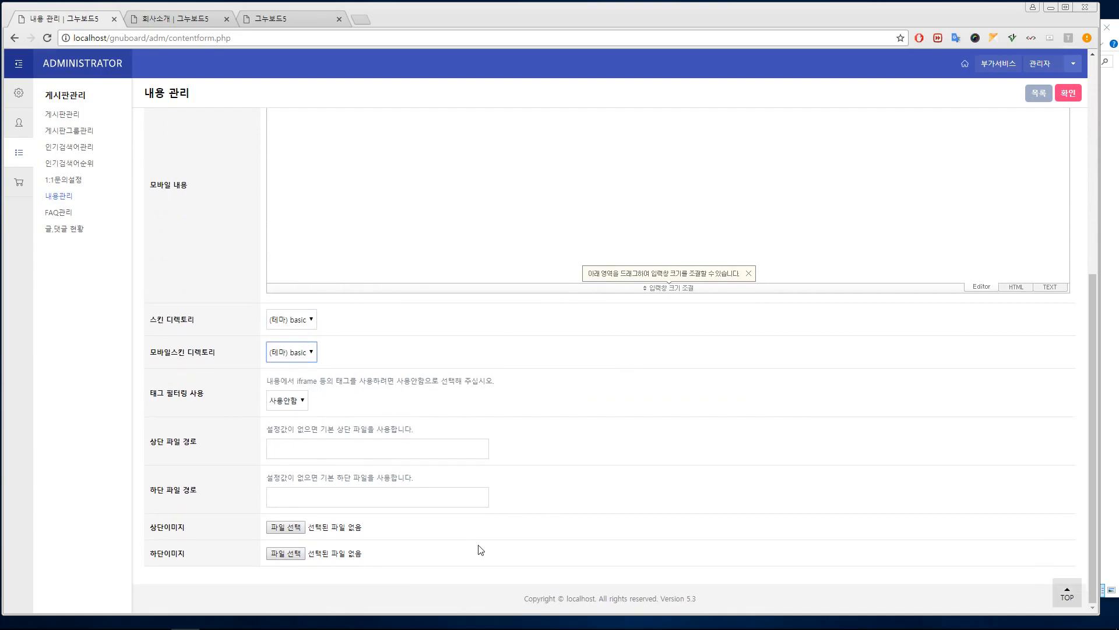
{"action": "left_click", "coordinate": [1071, 95]}
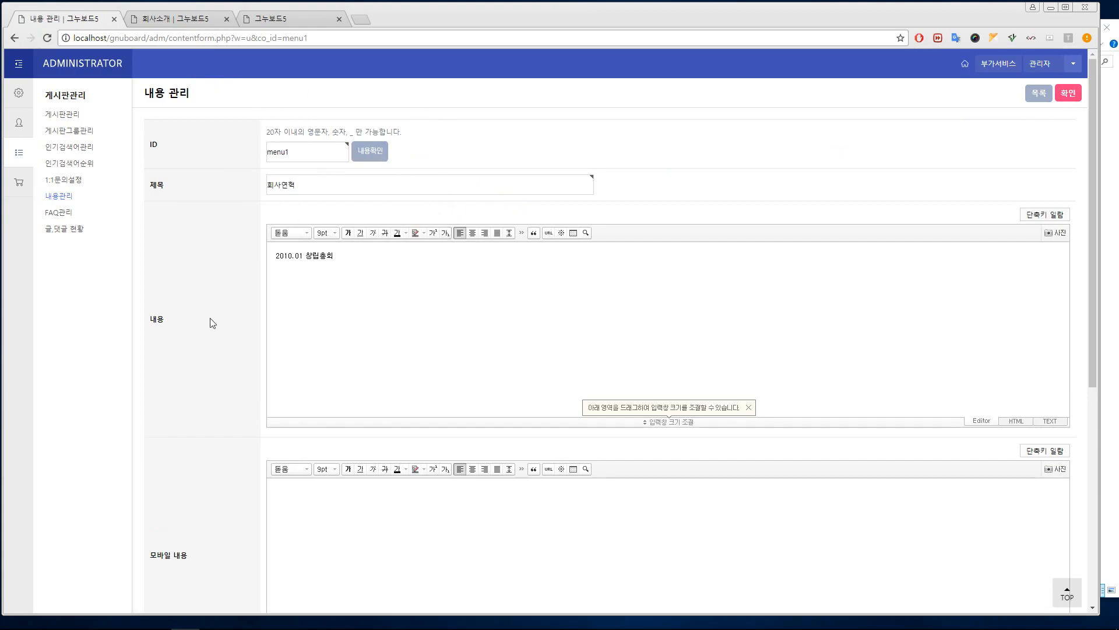
- View the published menu1 page in a new tab from the content list, and close the menu1 and company page tabs
{"action": "left_click", "coordinate": [68, 199]}
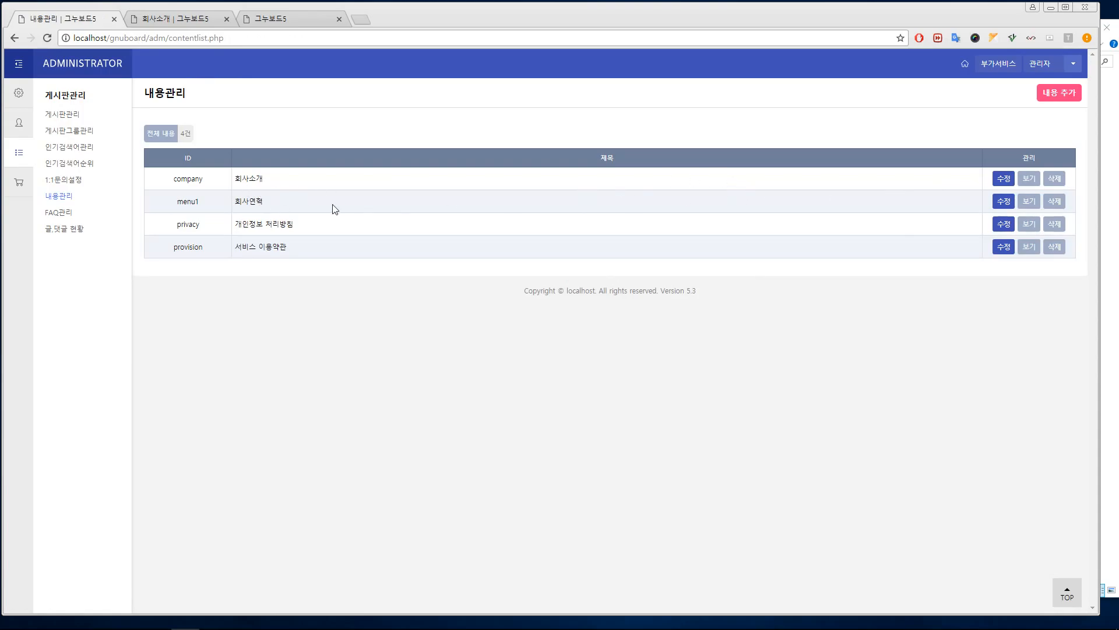
{"action": "right_click", "coordinate": [1026, 200]}
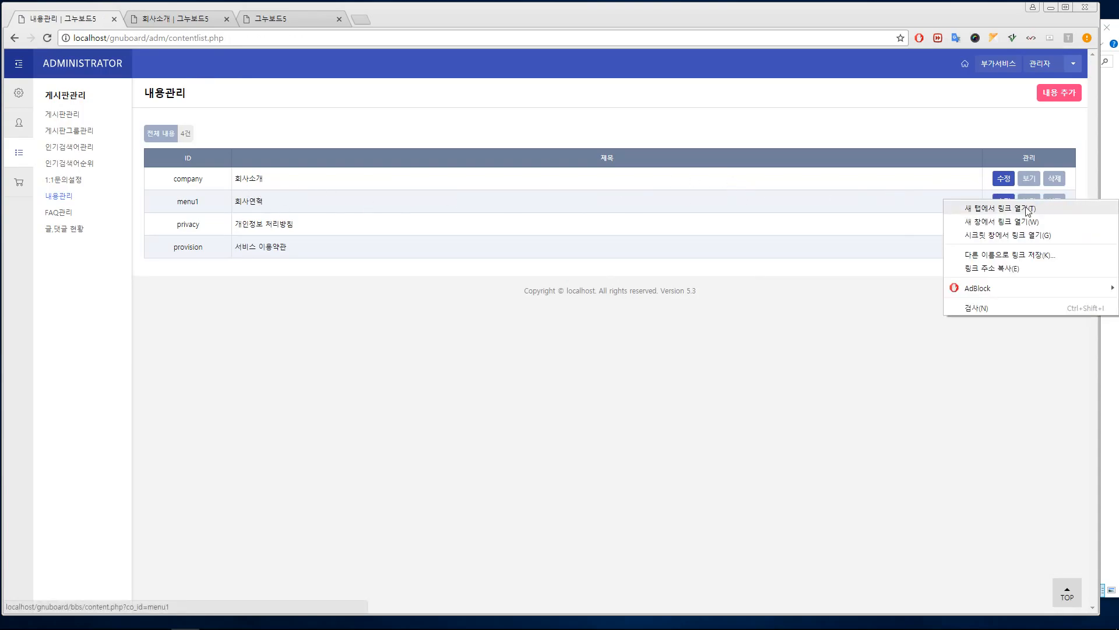
{"action": "left_click", "coordinate": [1003, 208]}
{"action": "left_click", "coordinate": [295, 19]}
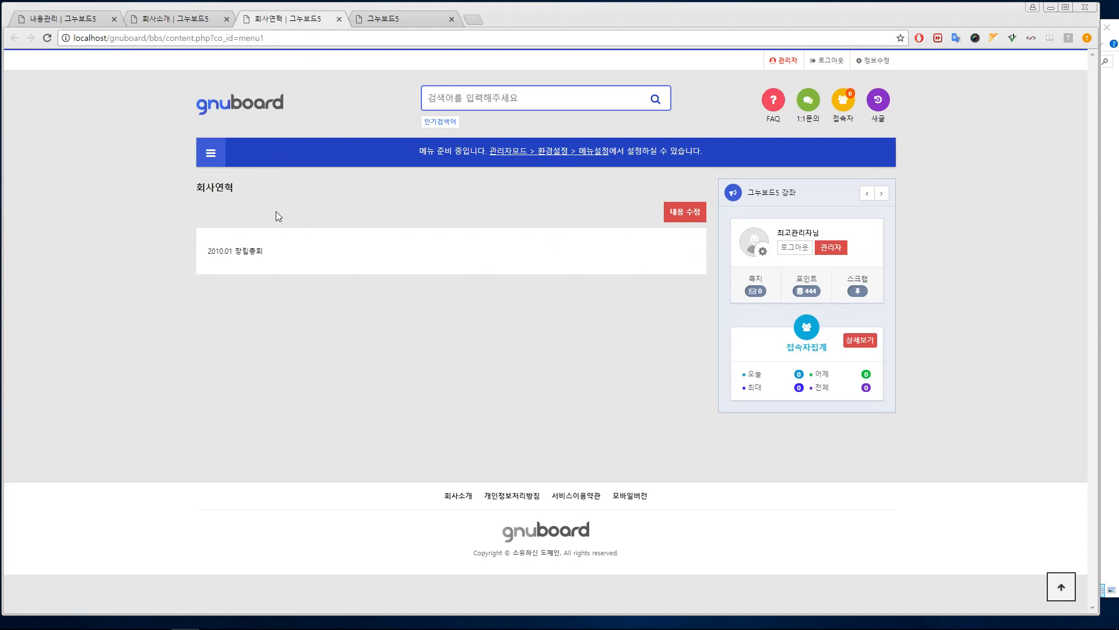
{"action": "left_click", "coordinate": [340, 19]}
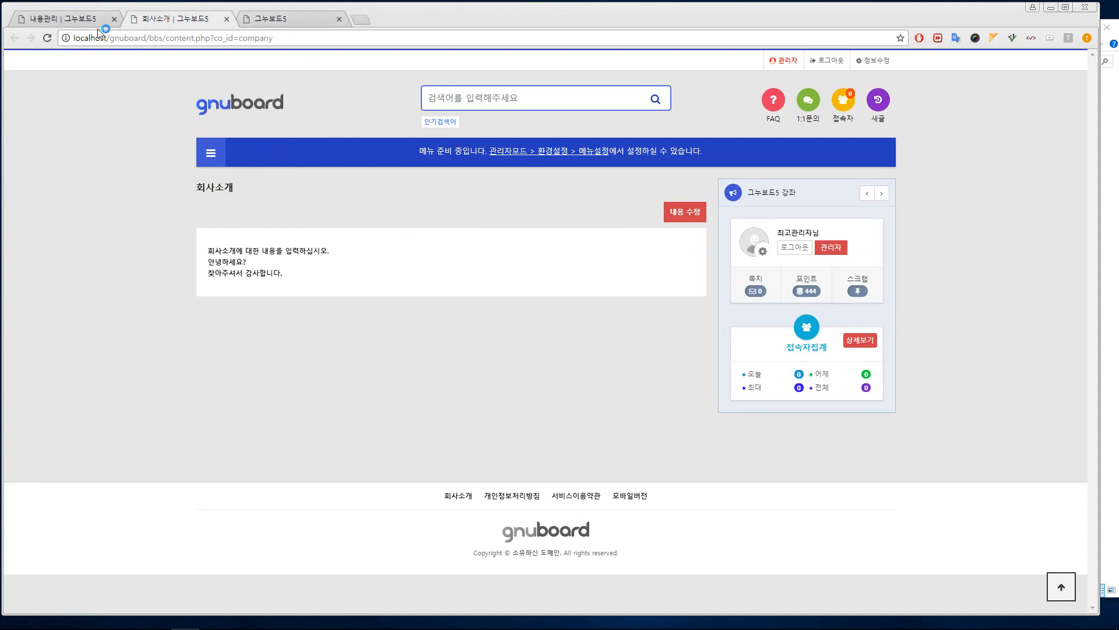
{"action": "left_click", "coordinate": [227, 19]}
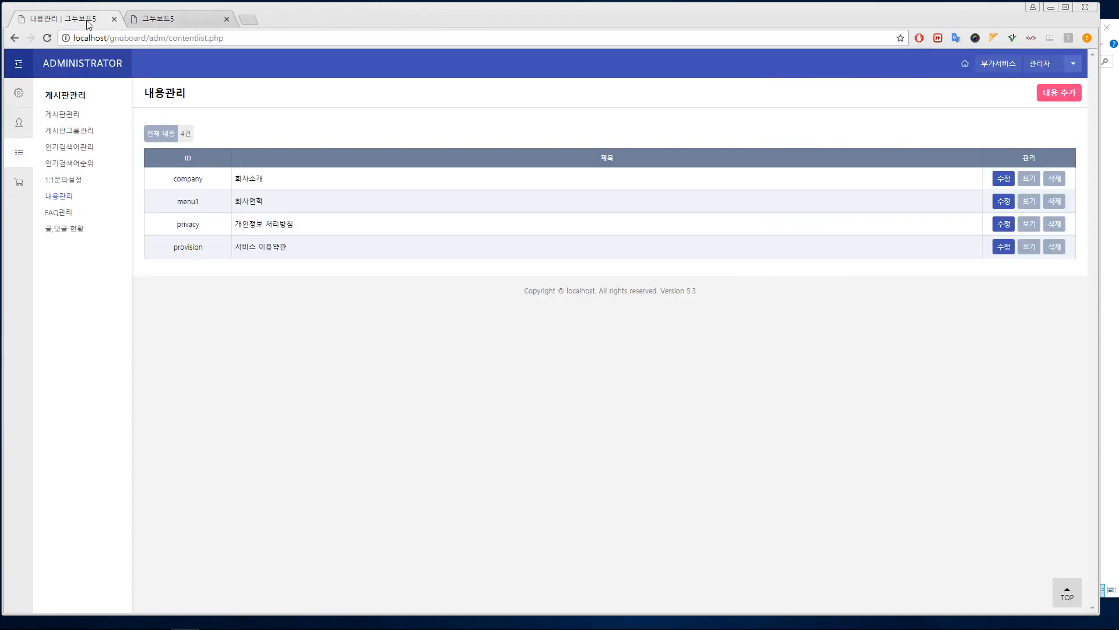